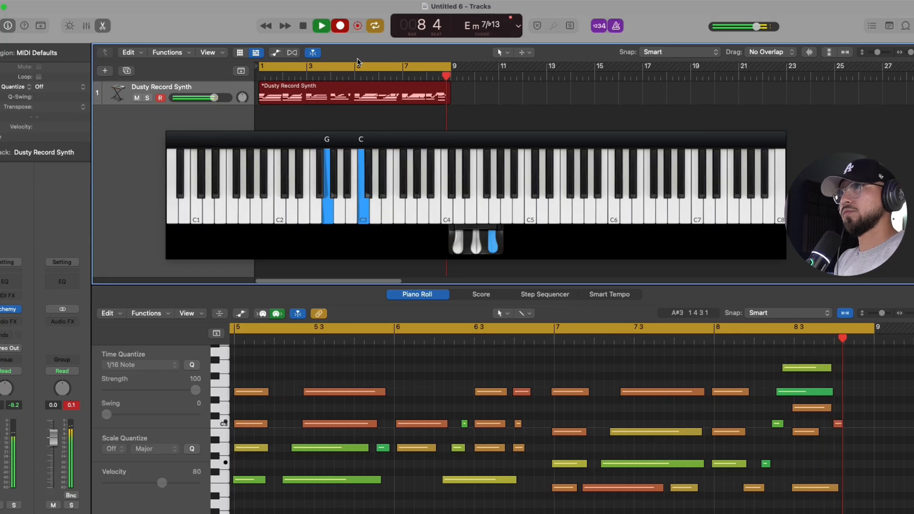
Turn off the metronome.
left_click(616, 26)
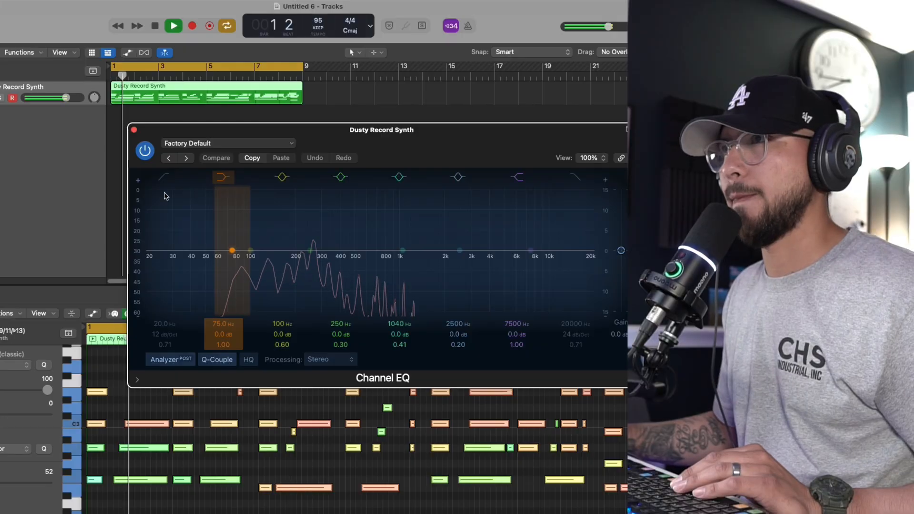
EQ the Dusty Record Synth with a low cut at about 86.5 Hz, 18 dB/oct, a high cut around 10 kHz and a slight 250 Hz band dip.
left_click(154, 251)
mouse_move(154, 251)
left_mouse_down()
mouse_move(188, 267)
mouse_move(241, 257)
left_mouse_up()
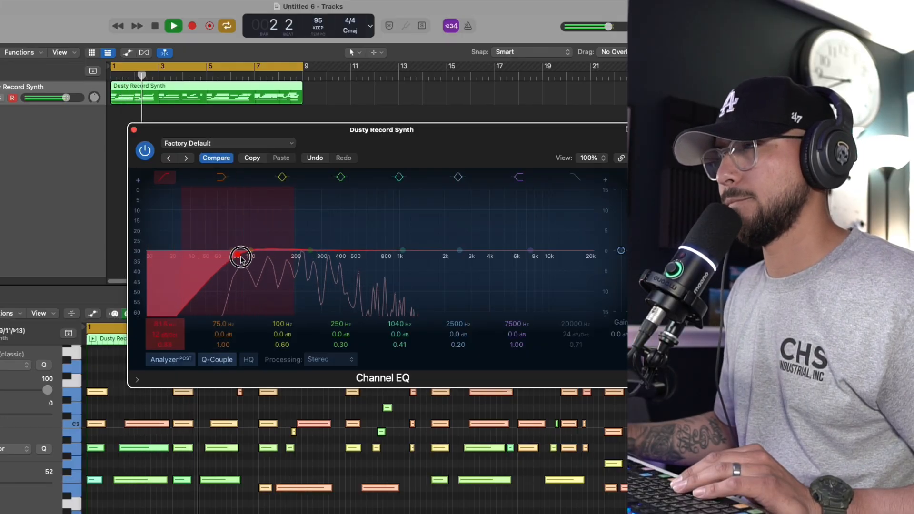
left_click_drag(185, 316, 199, 316)
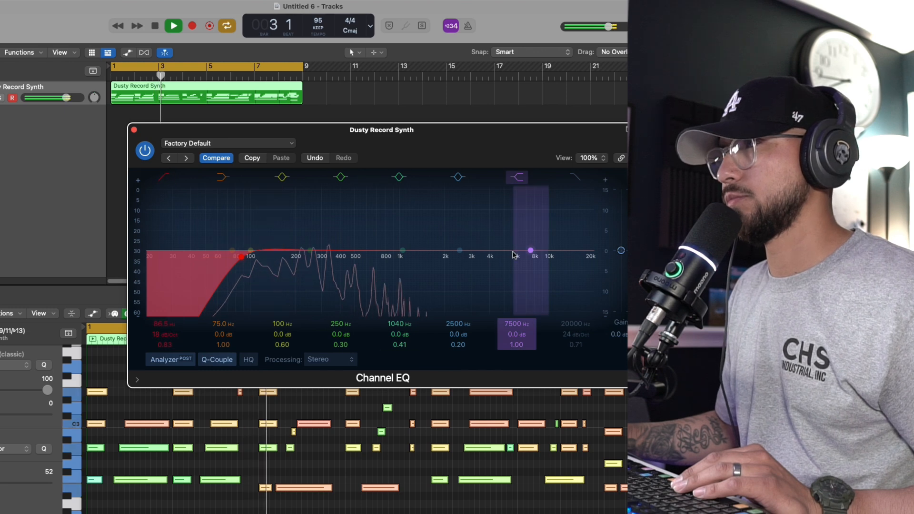
left_click_drag(591, 251, 552, 259)
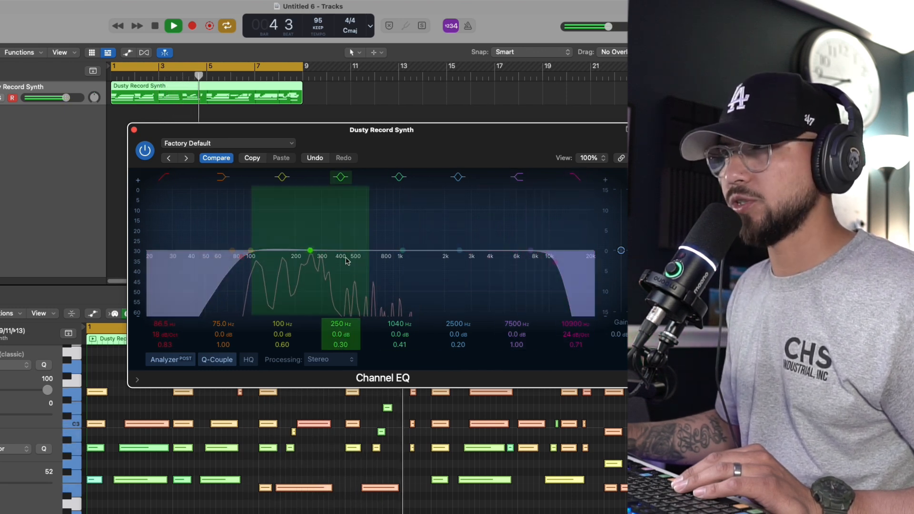
left_click_drag(308, 252, 347, 265)
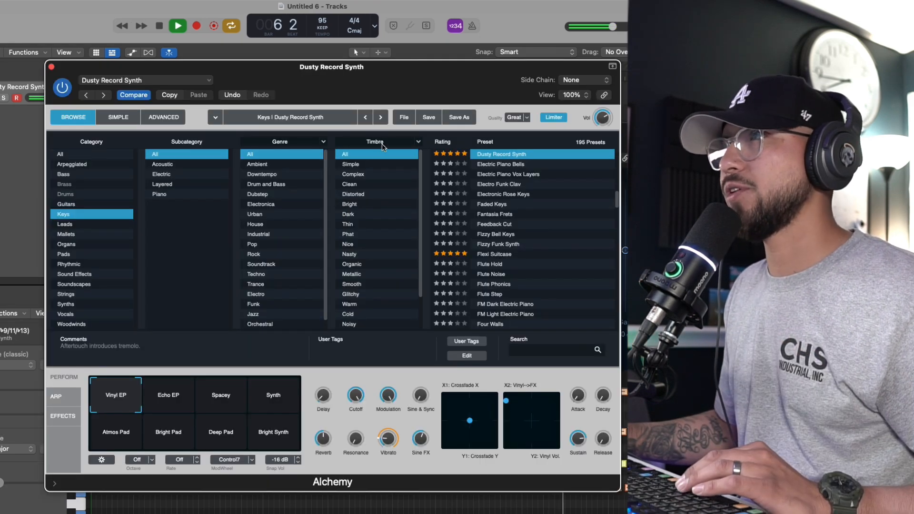
left_click_drag(406, 84, 406, 68)
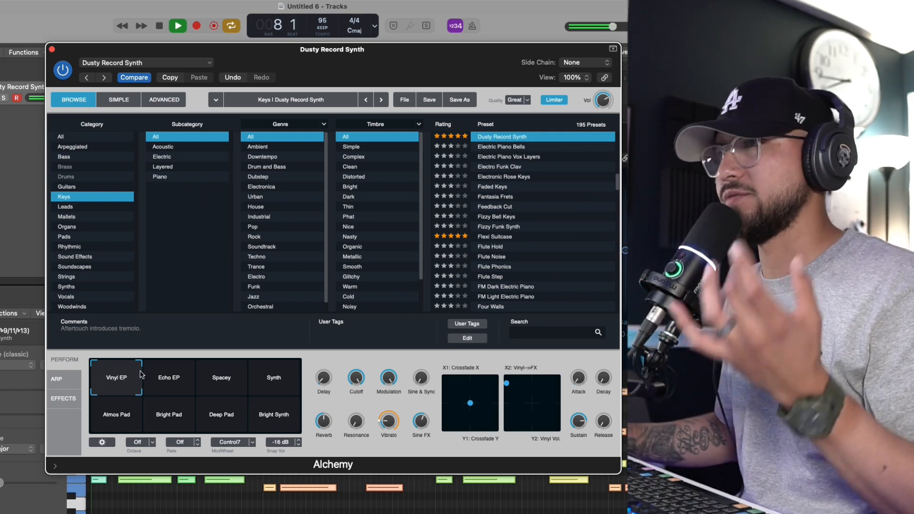
left_click(52, 49)
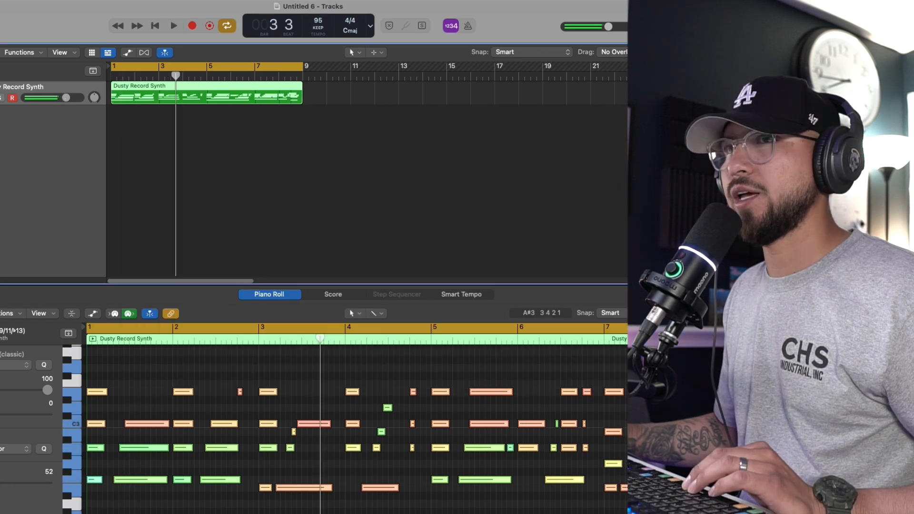
Raise the Dusty Record Synth's reverb to about 73.7% and add a little delay while the loop plays.
key("v")
left_click_drag(381, 53, 326, 28)
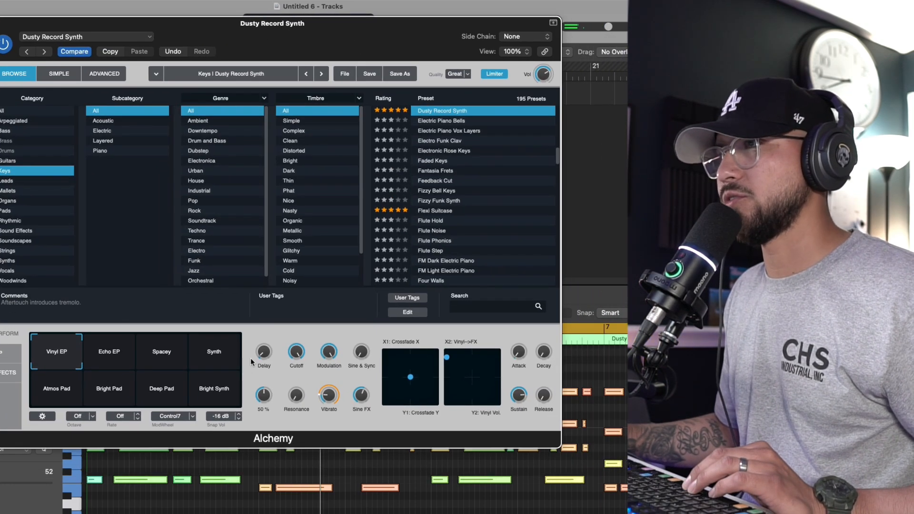
left_click_drag(318, 31, 314, 71)
key("space")
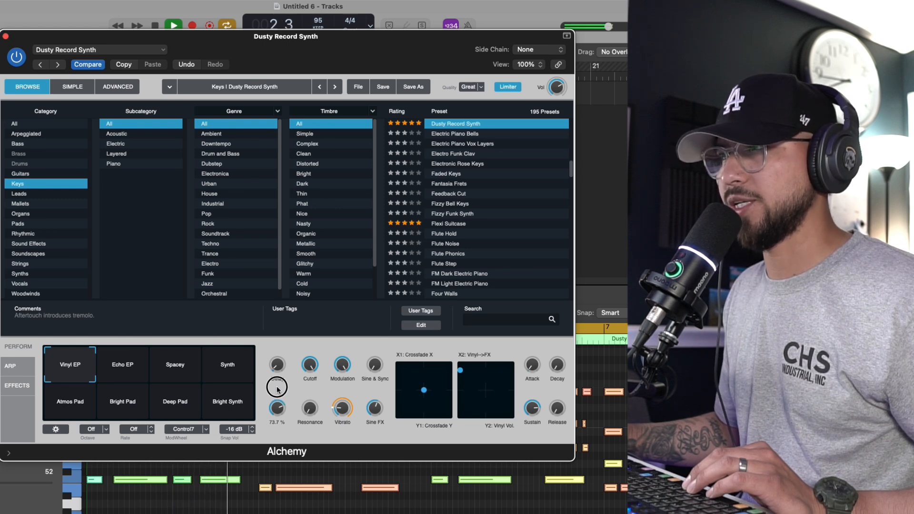
left_click_drag(279, 382, 281, 371)
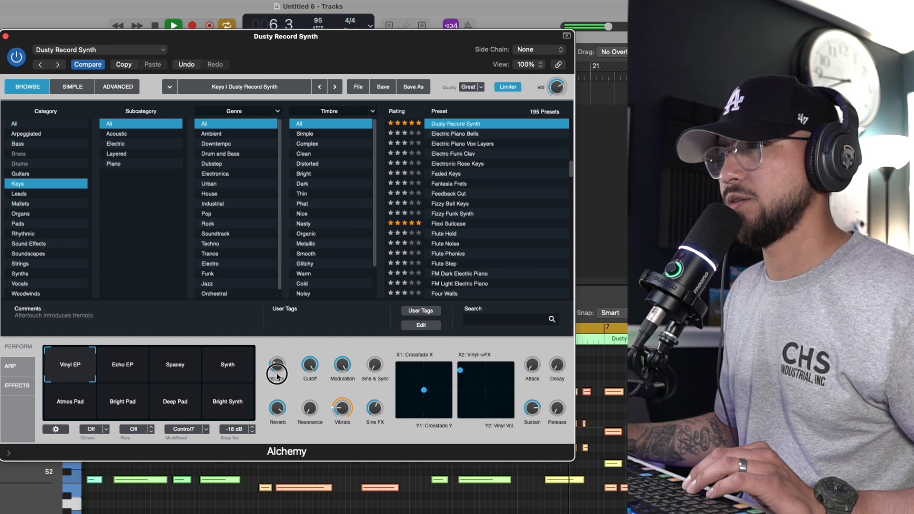
left_click_drag(278, 381, 279, 387)
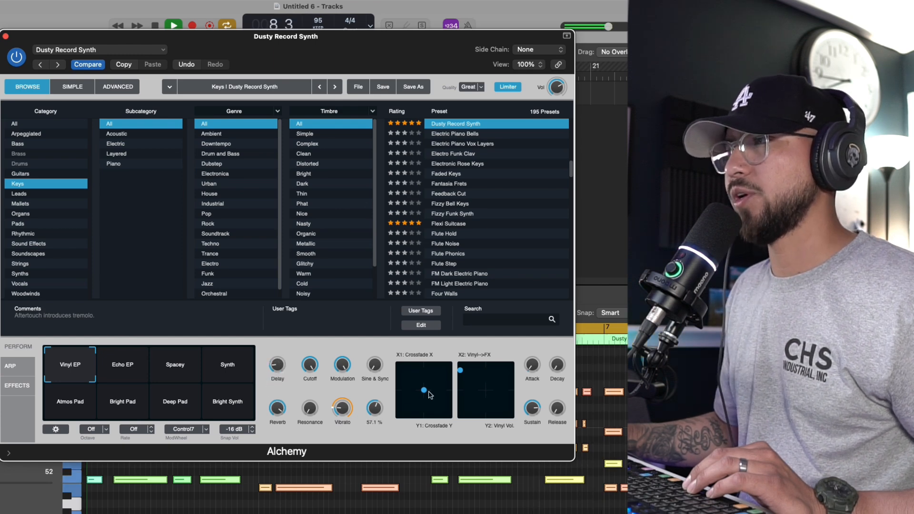
Shift the Dusty Record Synth's X1/Y1 crossfade point from the centre toward the lower left of its pad during playback.
key("space")
left_click(424, 390)
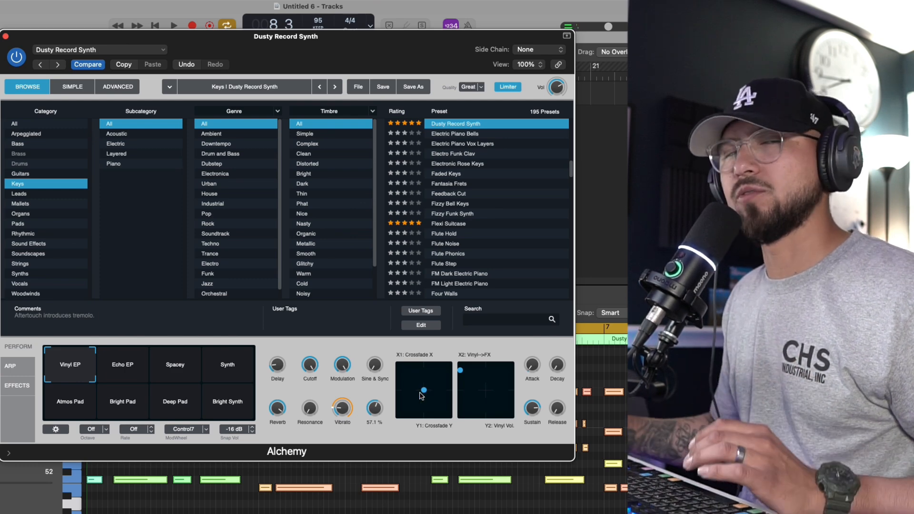
key("space")
left_click_drag(424, 394, 404, 407)
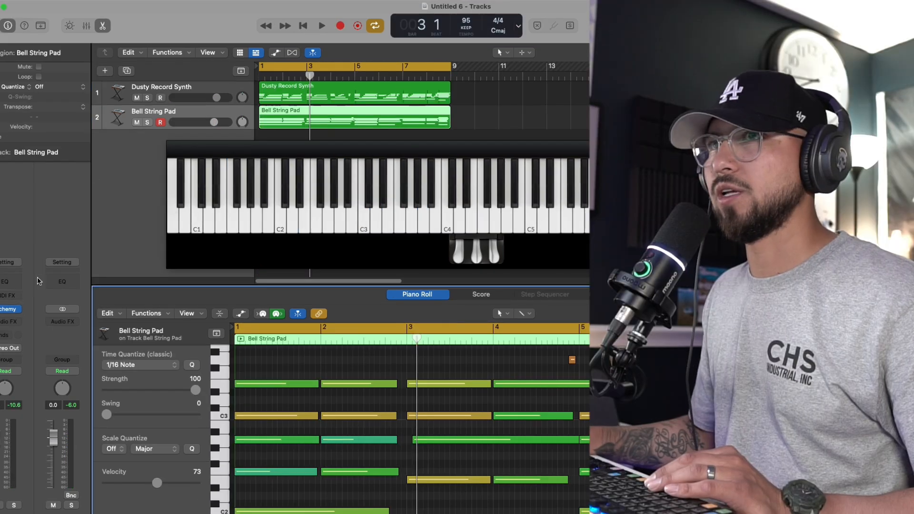
Add a Channel EQ to the Bell String Pad track and set its low cut to about 236 Hz at 12 dB/oct during playback.
left_click(5, 283)
key("space")
left_click(54, 265)
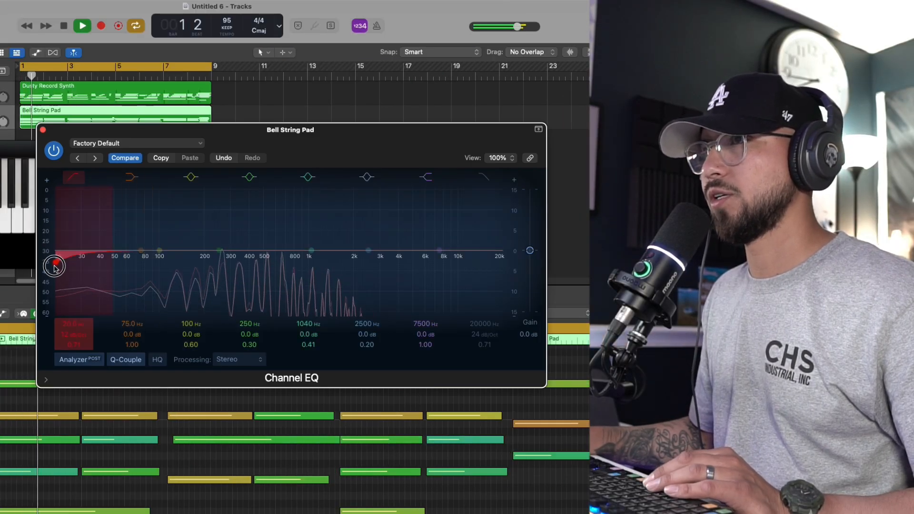
left_click_drag(55, 267, 207, 260)
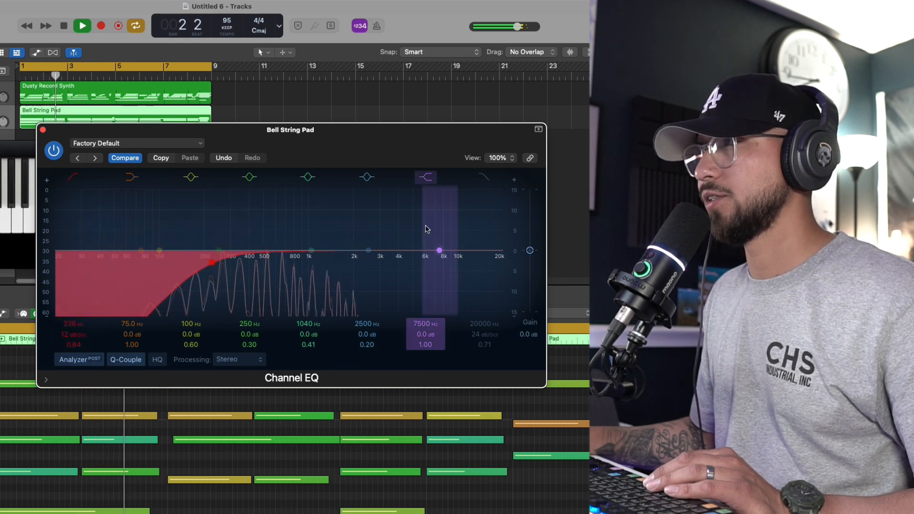
Add a 24 dB/oct high cut at about 826 Hz to the Bell String Pad and fine-tune its low cut to about 264 Hz.
left_click(484, 177)
left_click_drag(496, 260, 318, 264)
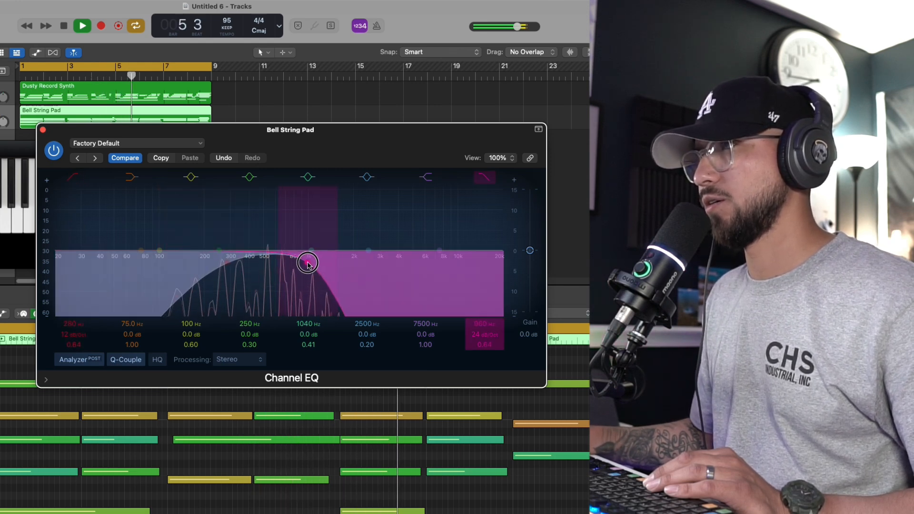
left_click_drag(229, 264, 225, 265)
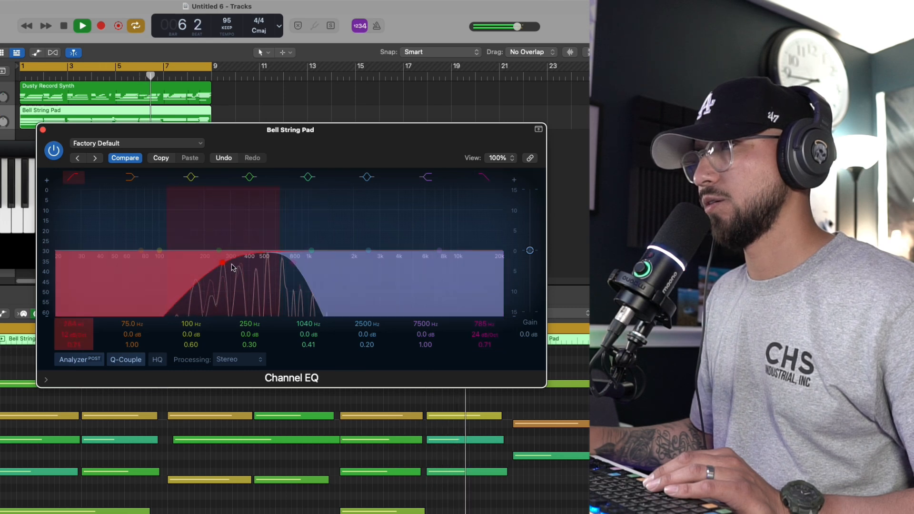
left_click_drag(297, 265, 301, 265)
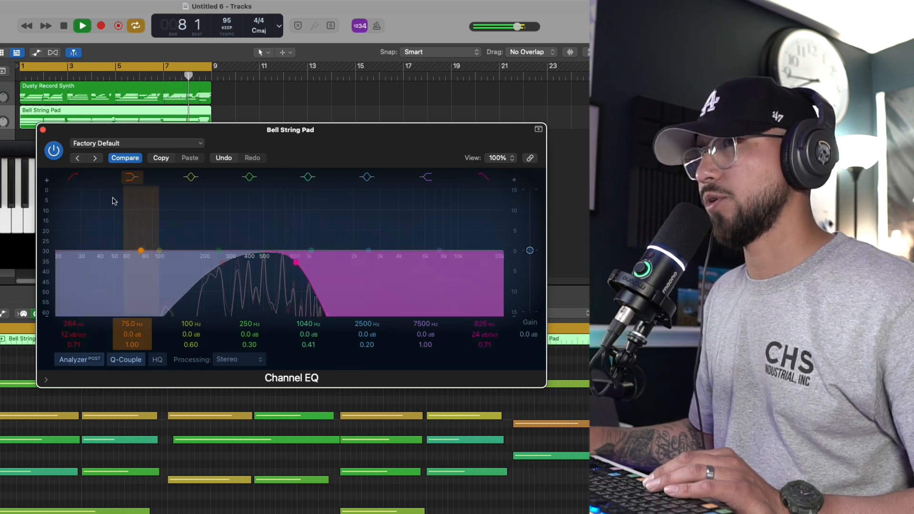
left_click(42, 129)
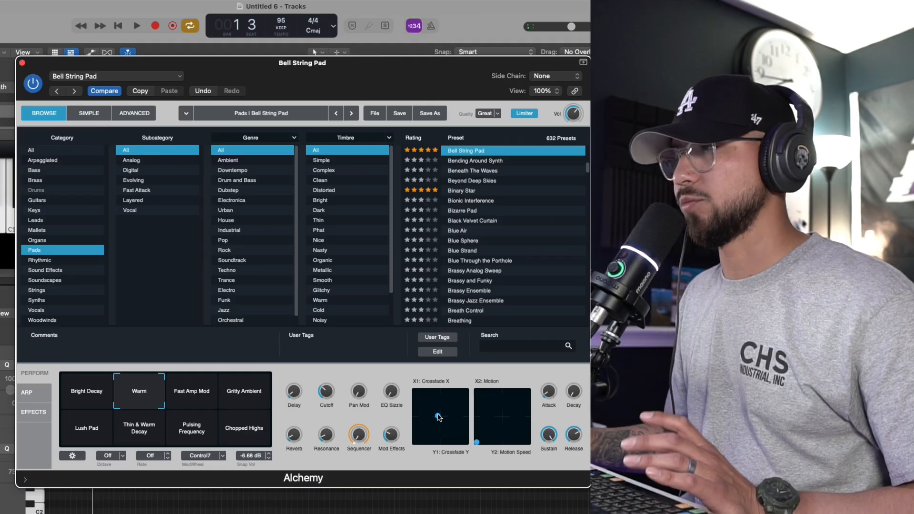
Shift the Bell String Pad's X1/Y1 crossfade point toward its pad's lower-left corner and set the Sequencer amount to 0%.
left_click_drag(438, 418, 421, 439)
key("space")
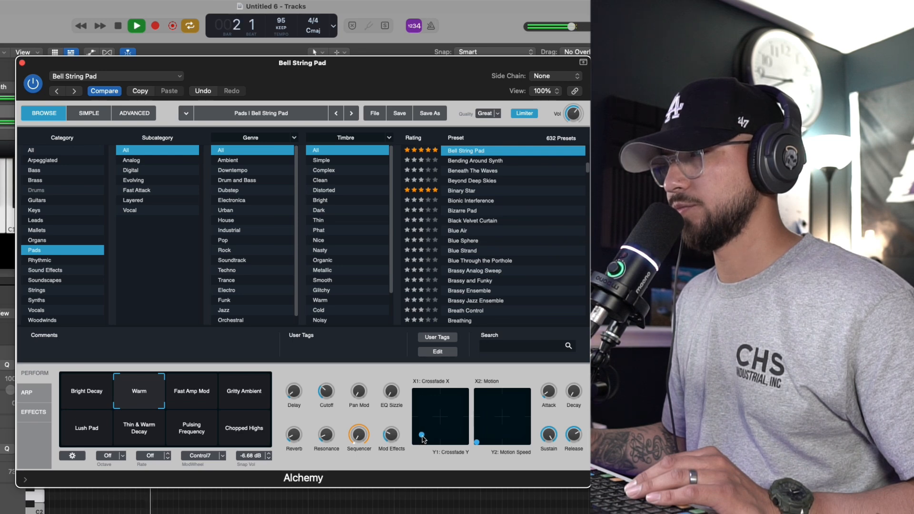
left_click_drag(366, 433, 366, 435)
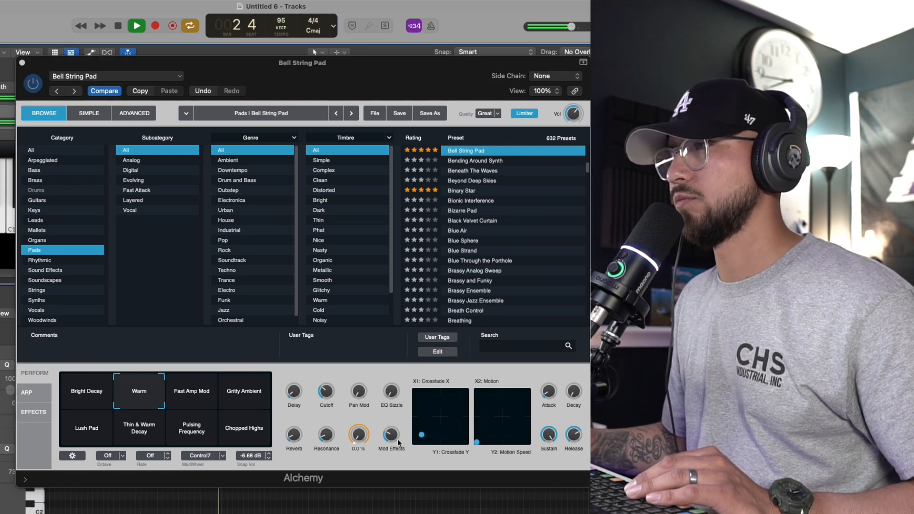
left_click_drag(426, 442, 425, 434)
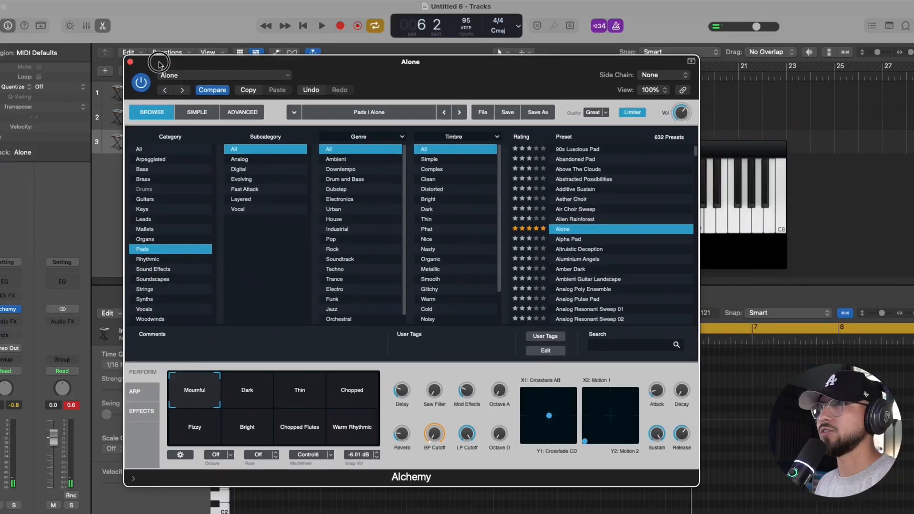
Move the Alone synth's window off the track list.
left_click_drag(157, 64, 276, 59)
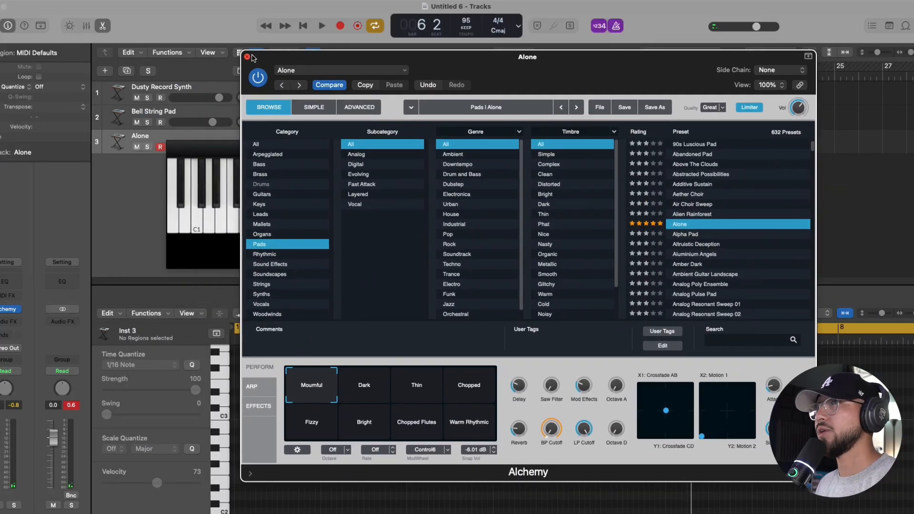
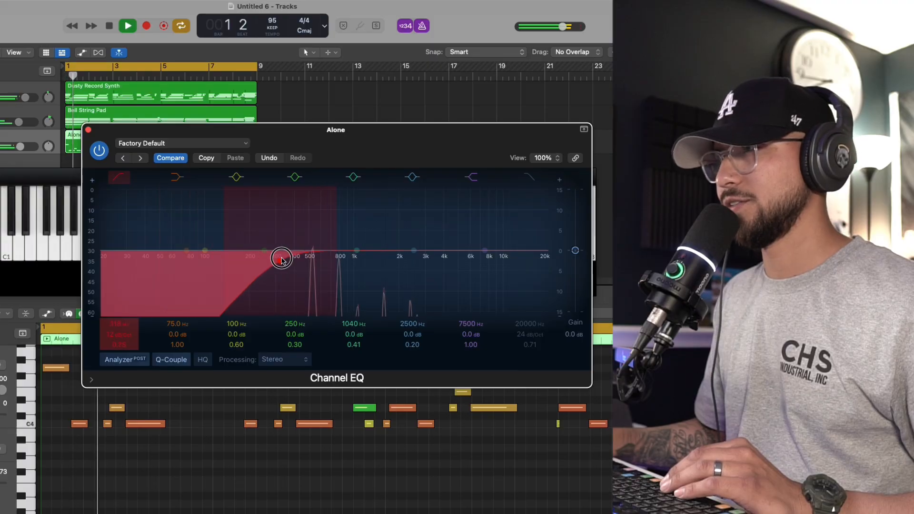
EQ the Alone track with a low cut at about 396 Hz, a high cut at about 3460 Hz and -0.2 dB at 1220 Hz.
left_click_drag(273, 262, 283, 261)
left_click(530, 178)
left_click_drag(495, 253, 396, 254)
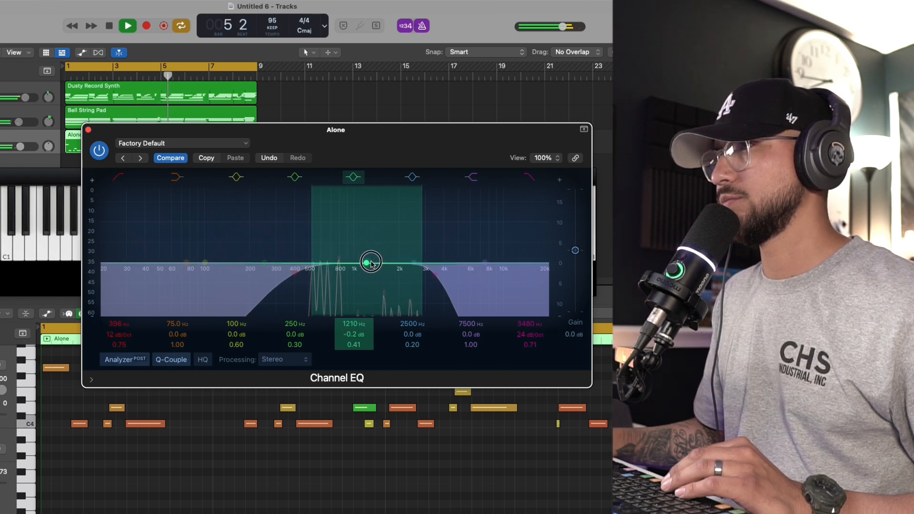
left_click_drag(370, 262, 371, 262)
left_click_drag(373, 144, 305, 110)
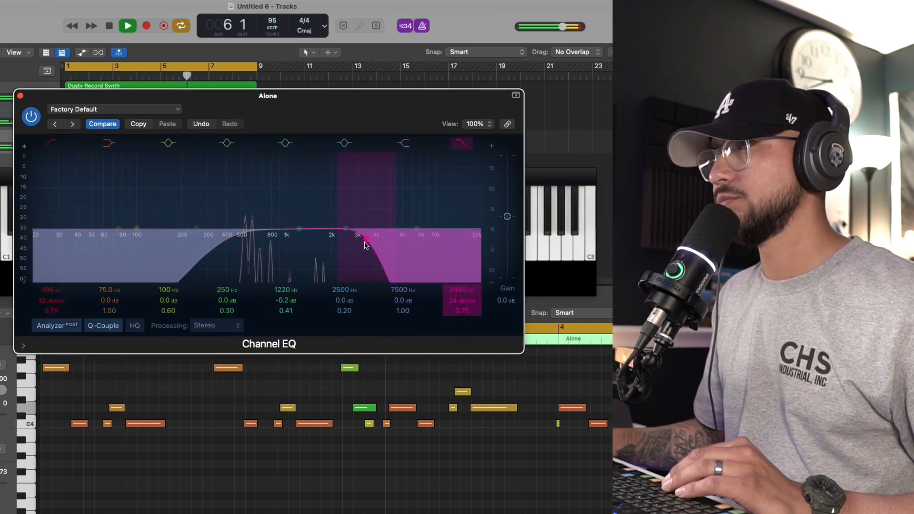
left_click(21, 96)
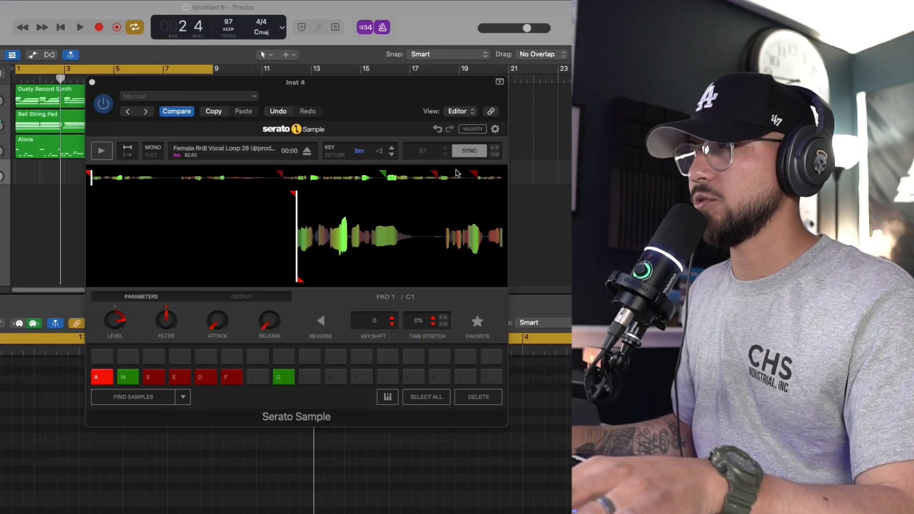
Audition the vocal chops on pads W, S and A of the Female RnB Vocal Loop 28 sample.
key("w")
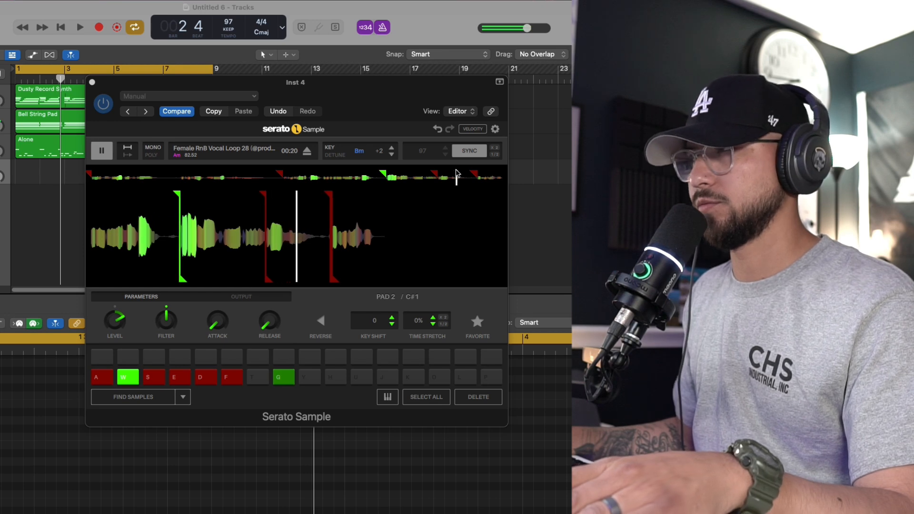
key("s")
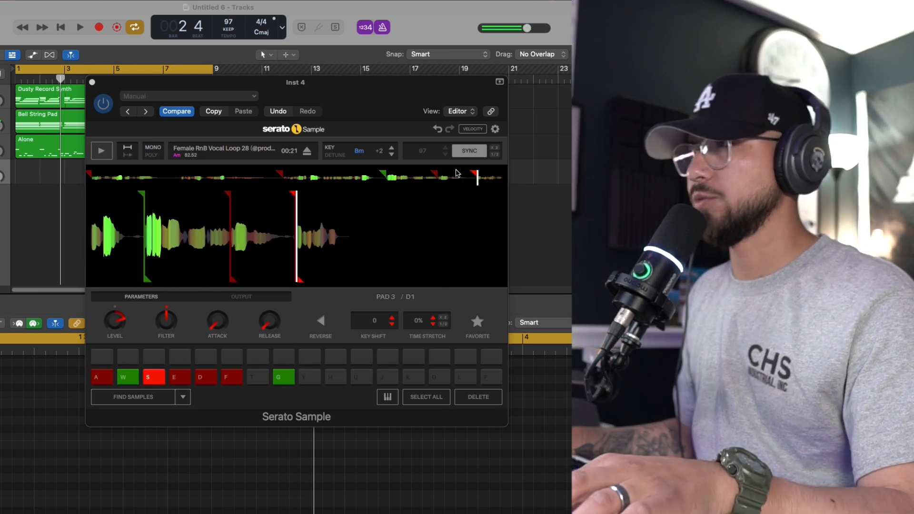
key("a")
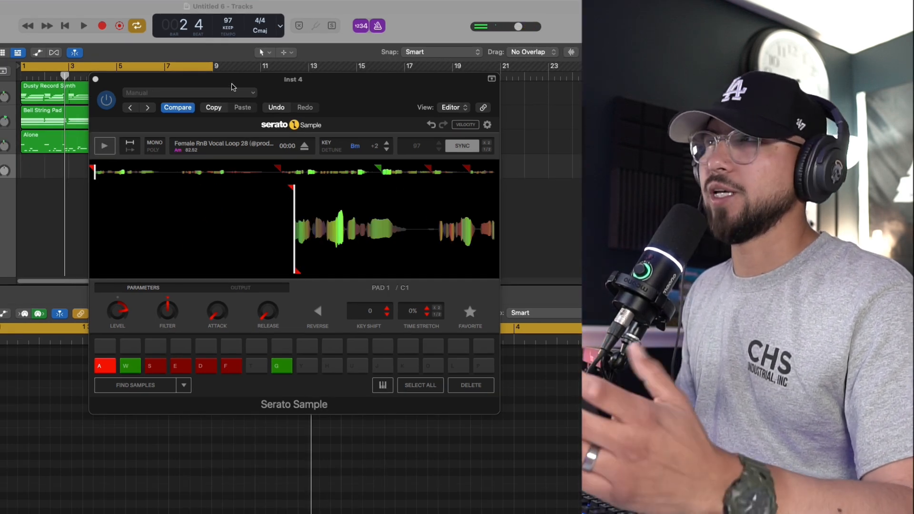
key("w")
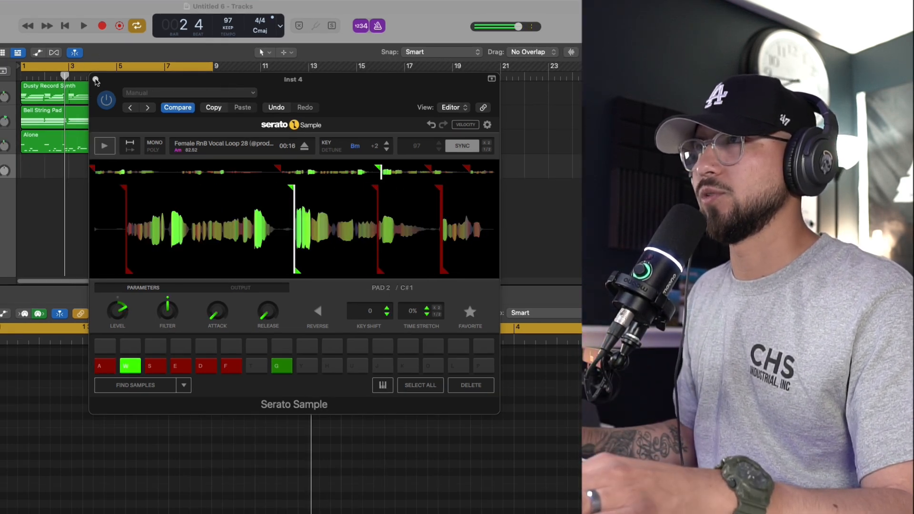
Record the vocal chops onto the Inst 4 track by triggering pads W, S, S and F in time with the loop.
left_click_drag(96, 80, 218, 60)
key("space")
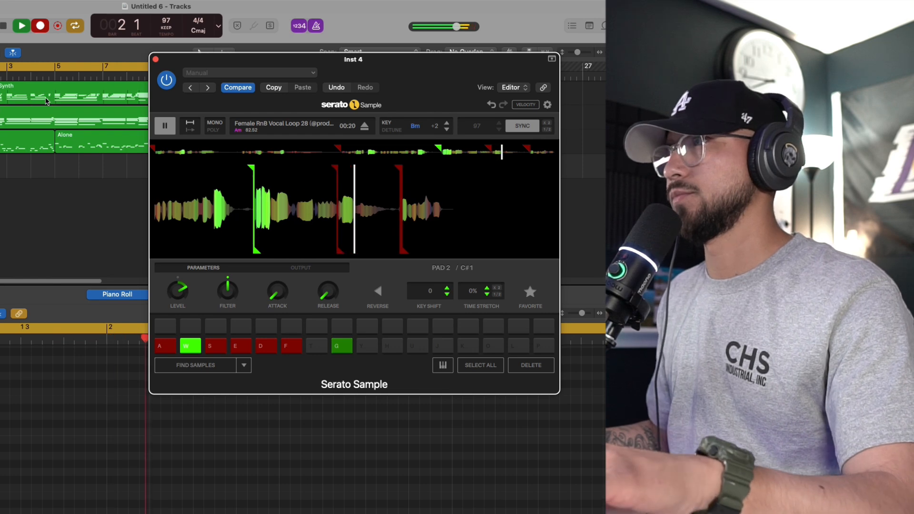
key("s")
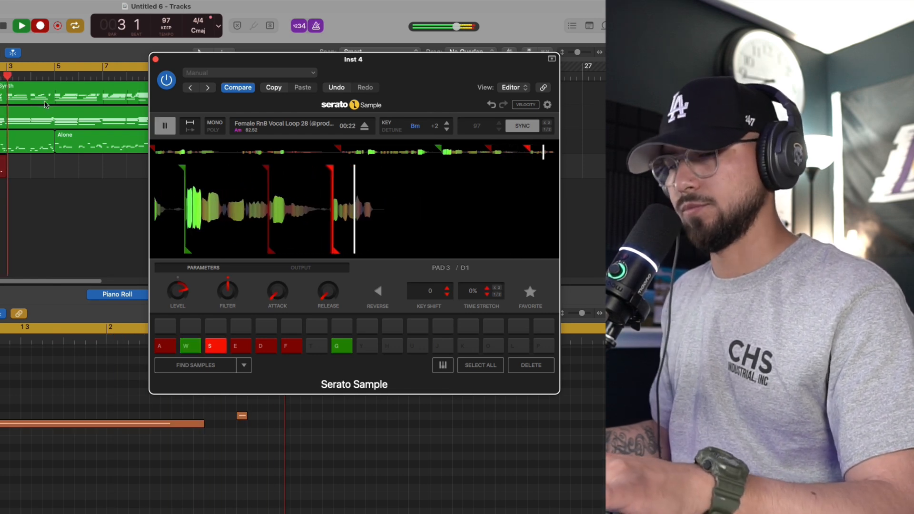
key("s")
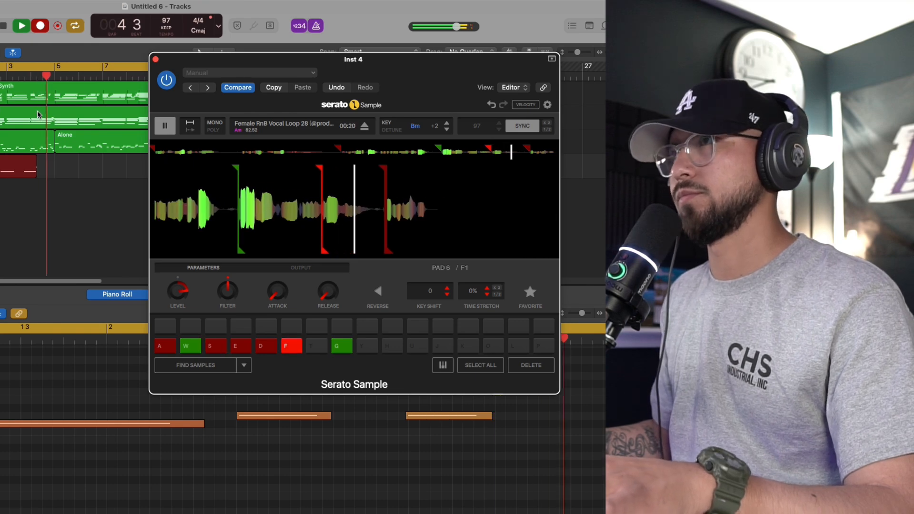
key("f")
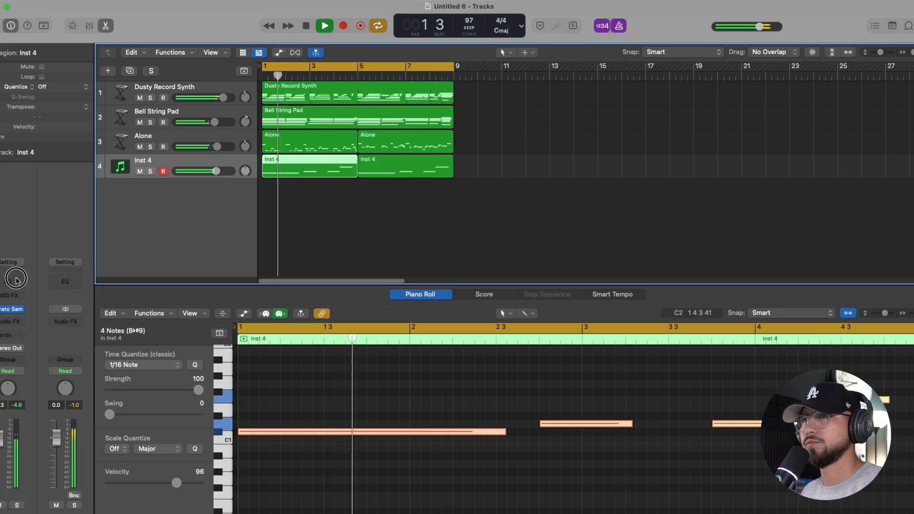
EQ the Inst 4 track with a low cut at about 266 Hz and a high cut at about 1350 Hz.
left_click(13, 317)
left_click(313, 178)
left_click_drag(297, 250, 503, 256)
left_click(723, 177)
left_click_drag(738, 251, 566, 260)
left_click_drag(501, 254, 465, 256)
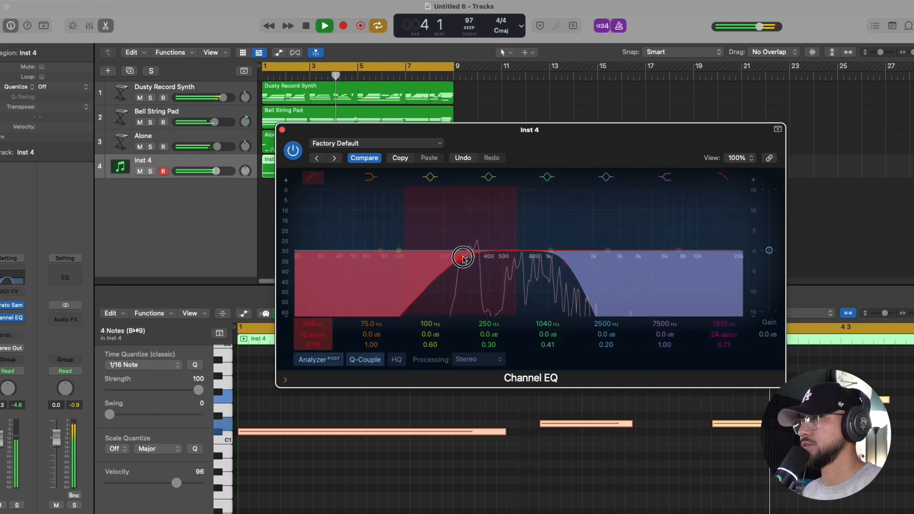
left_click_drag(568, 269, 572, 265)
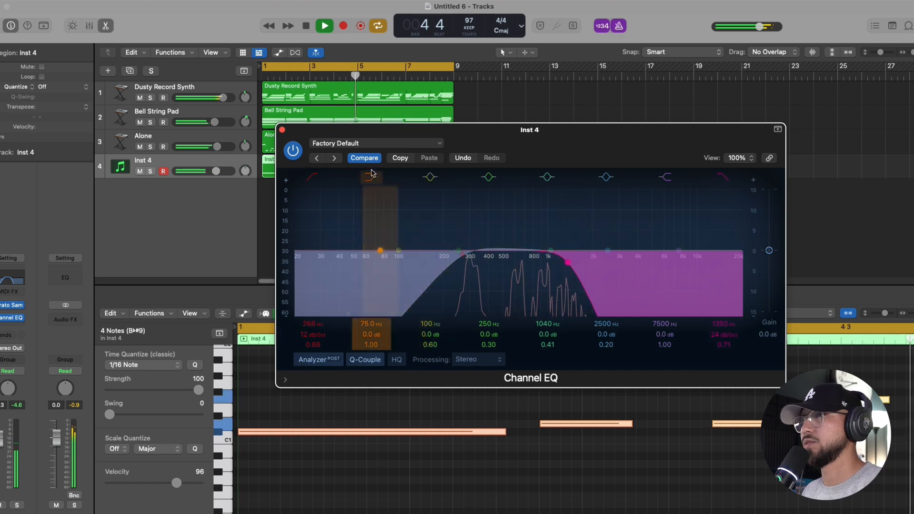
left_click(282, 130)
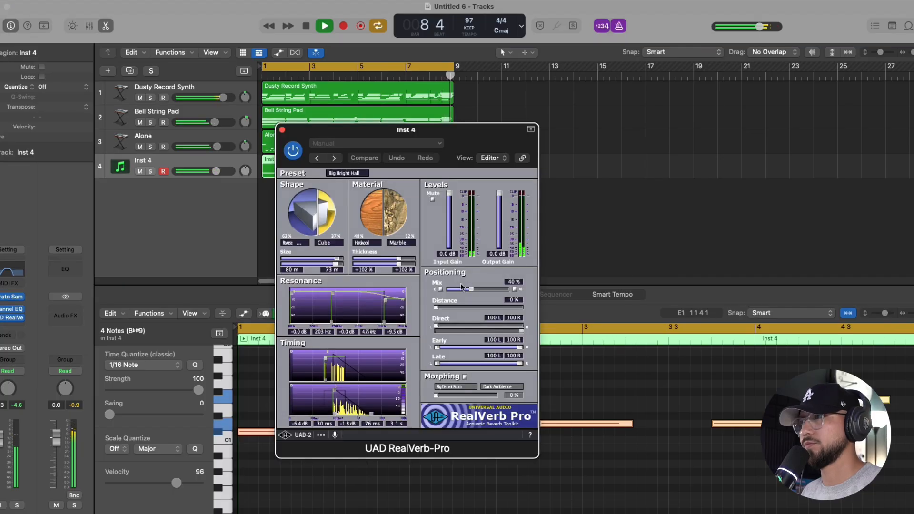
Raise the mix of the RealVerb-Pro Big Bright Hall reverb on Inst 4 to about 42%.
left_click(471, 289)
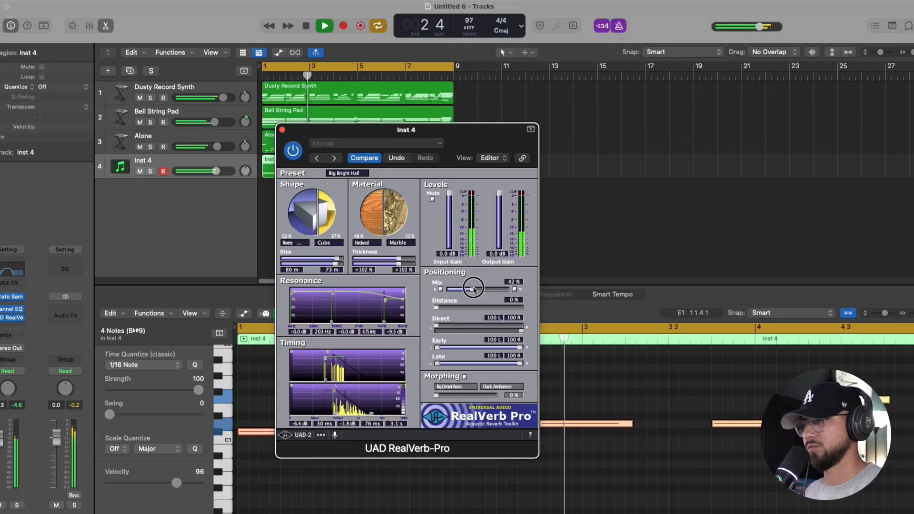
left_click_drag(475, 290, 478, 289)
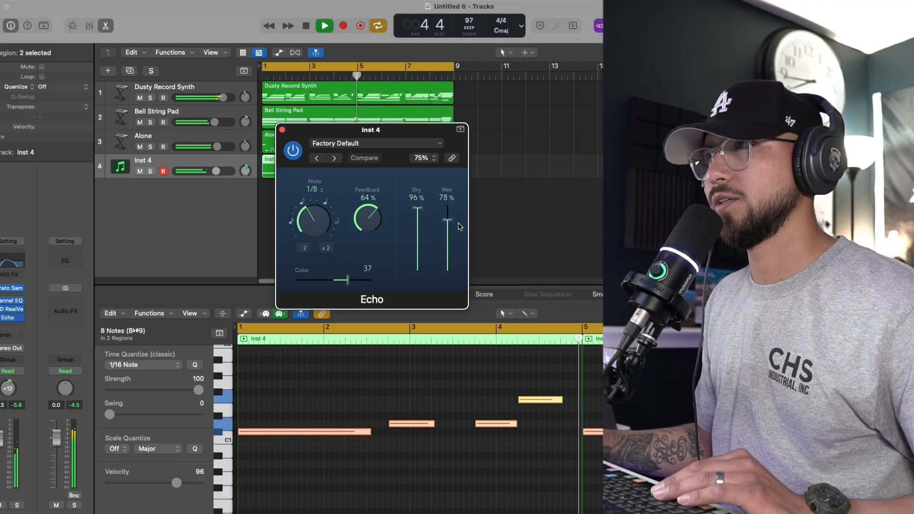
Set the Echo's wet level on Inst 4 to 20%, auditioning the vocal track in solo.
left_click_drag(448, 220, 454, 267)
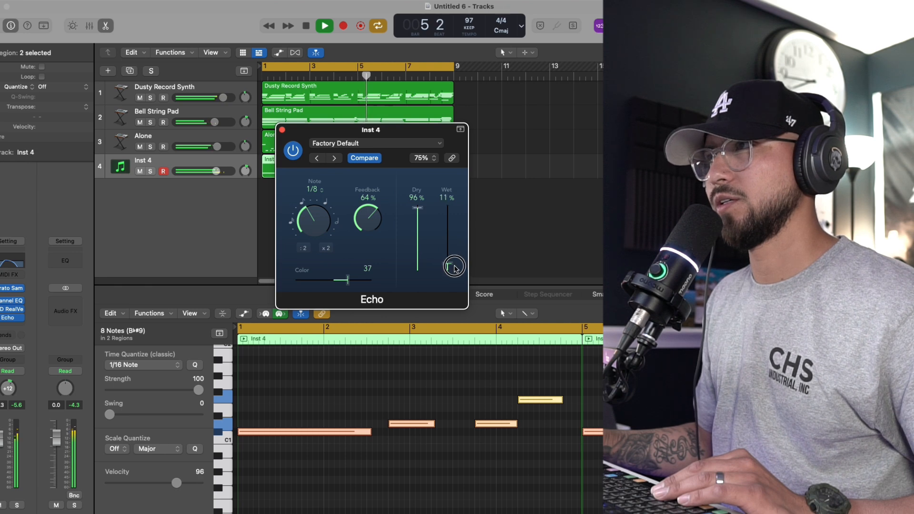
left_click(452, 271)
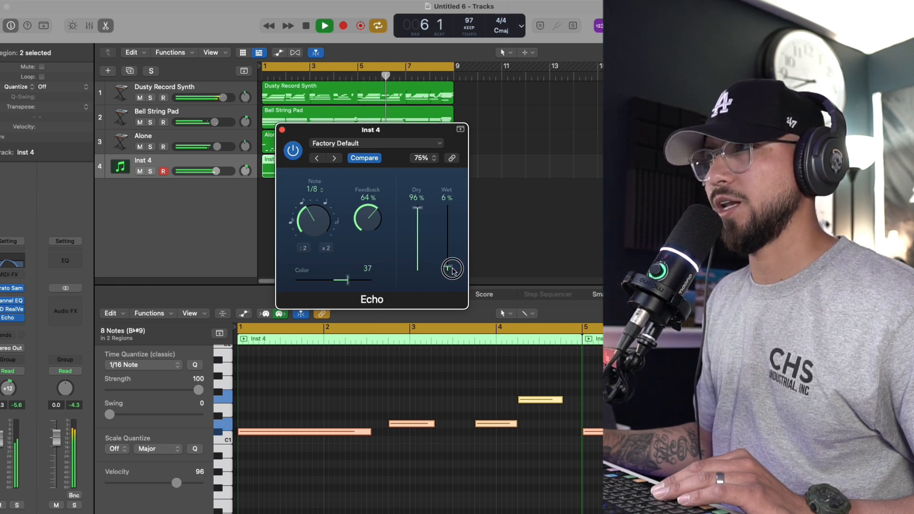
left_click_drag(453, 271, 454, 273)
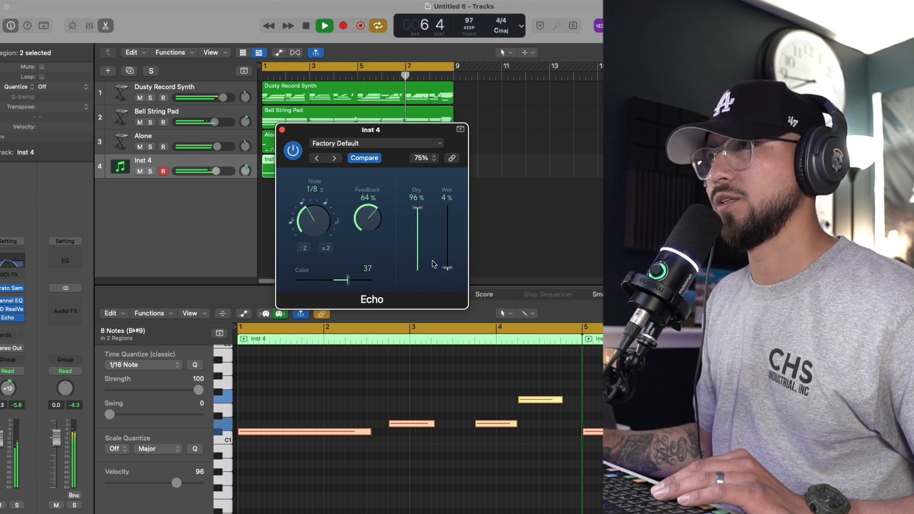
key("s")
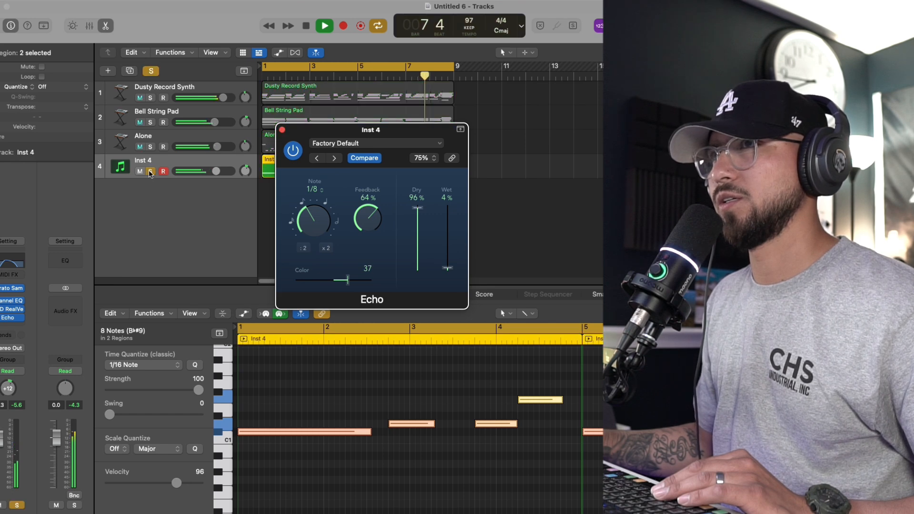
left_click_drag(448, 269, 450, 245)
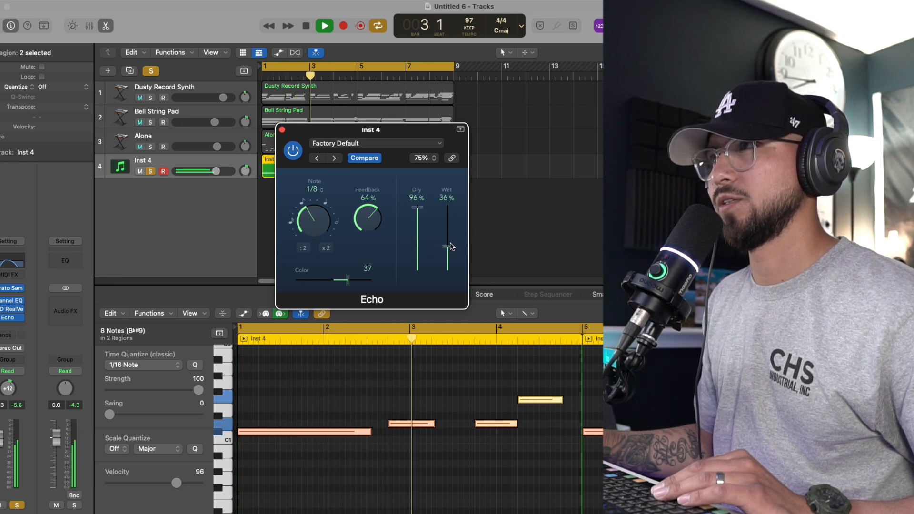
left_click_drag(452, 247, 451, 257)
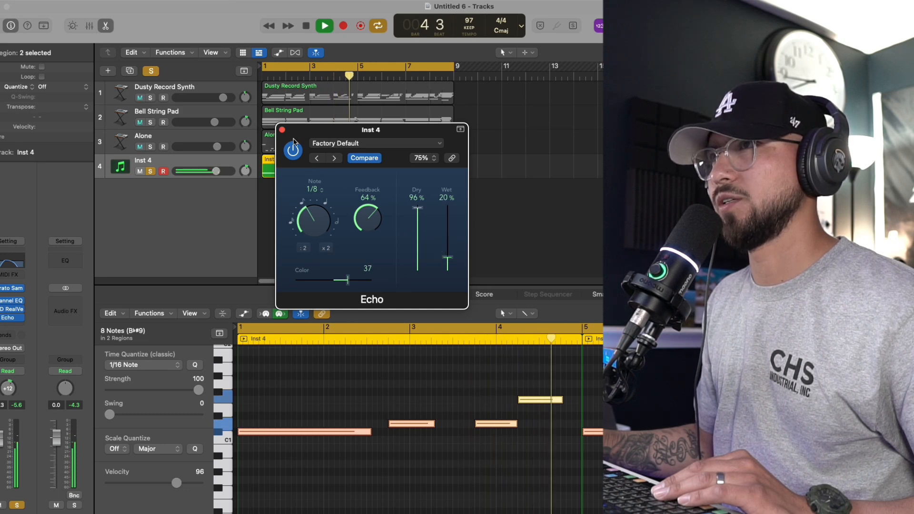
left_click(281, 130)
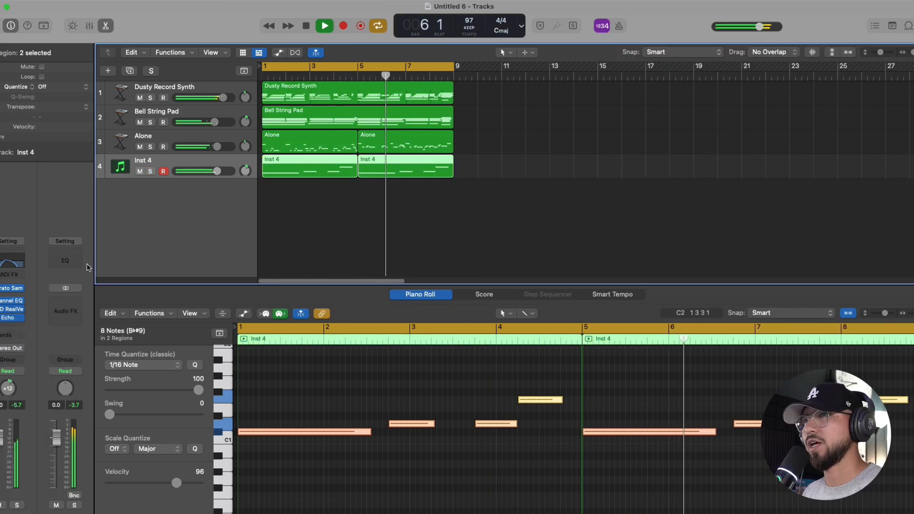
Add a Compressor to Inst 4 after the Echo and set its attack to 16.5 ms with playback stopped.
left_click(12, 327)
left_click(38, 375)
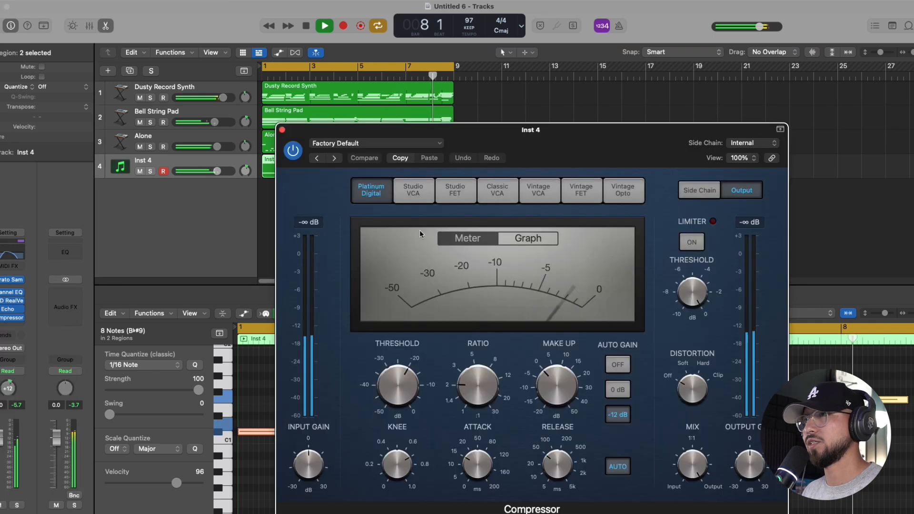
key("space")
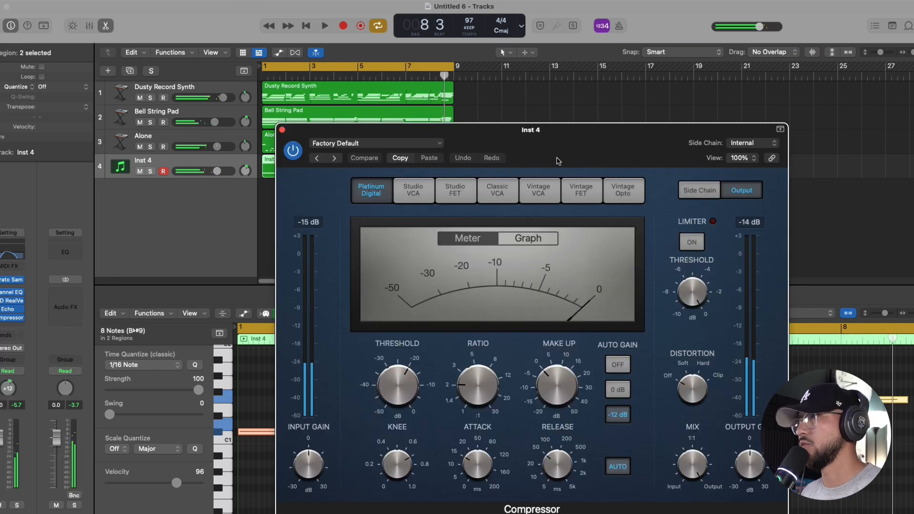
left_click_drag(558, 158, 554, 126)
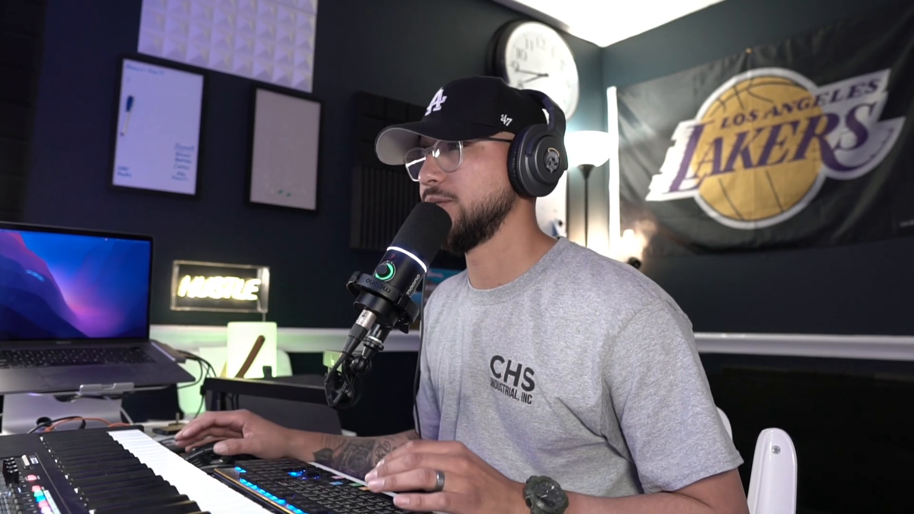
mouse_move(543, 342)
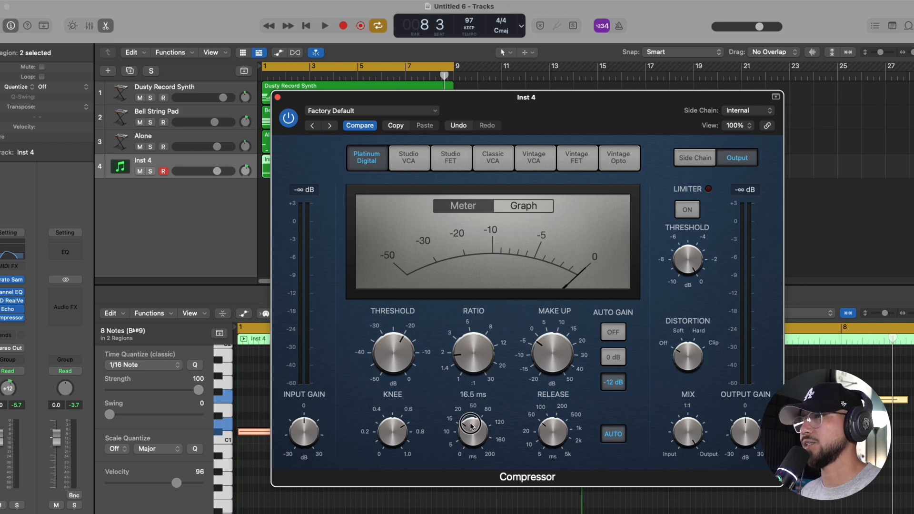
left_click(277, 98)
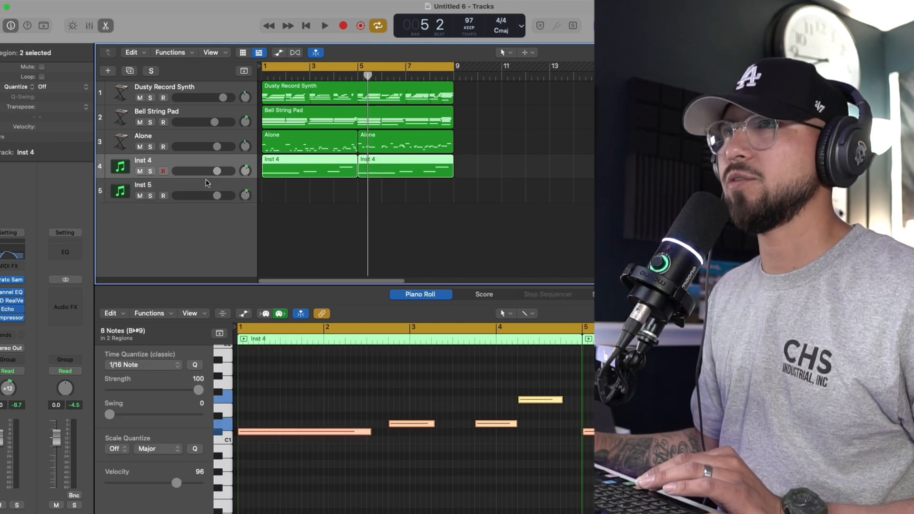
Pan the Inst 5 track to -8 and paste copies of both Inst 4 regions onto it from bar 1.
left_click(248, 196)
left_click_drag(248, 195, 246, 206)
left_click_drag(419, 202, 315, 177)
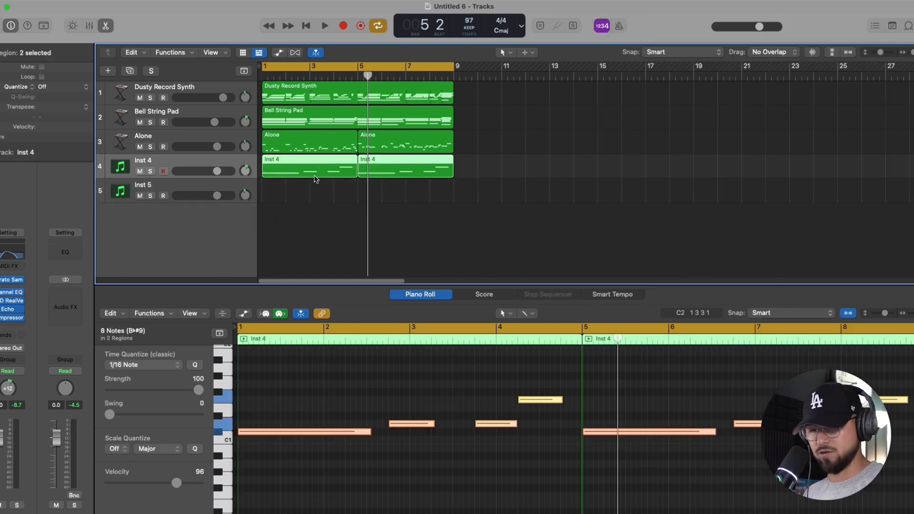
left_click(212, 187)
key("Return")
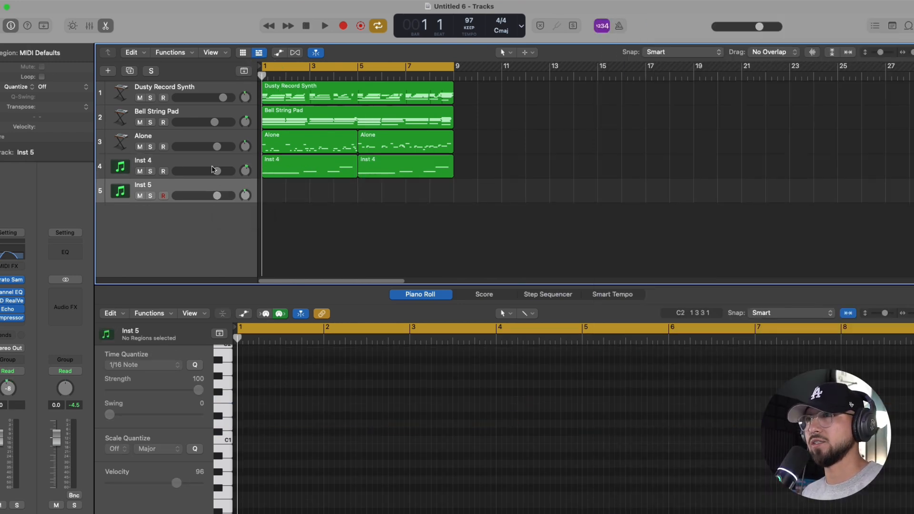
key("super+v")
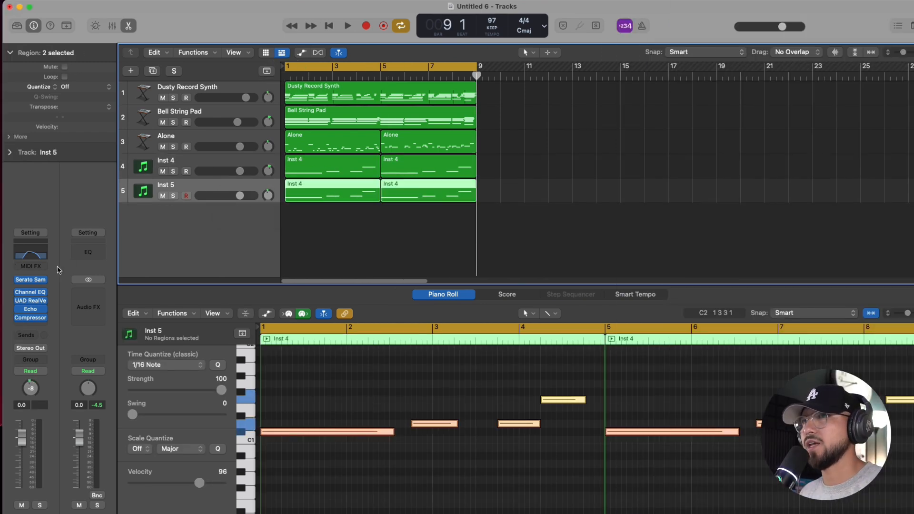
EQ the Inst 5 track during playback with a low cut at about 436 Hz and a high cut at about 800 Hz.
left_click(33, 294)
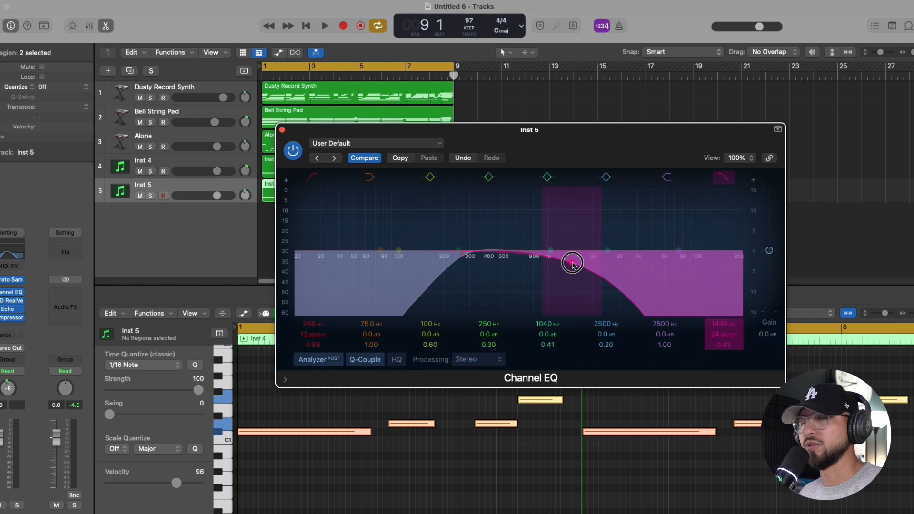
key("space")
left_click_drag(572, 264, 522, 265)
left_click_drag(466, 258, 471, 260)
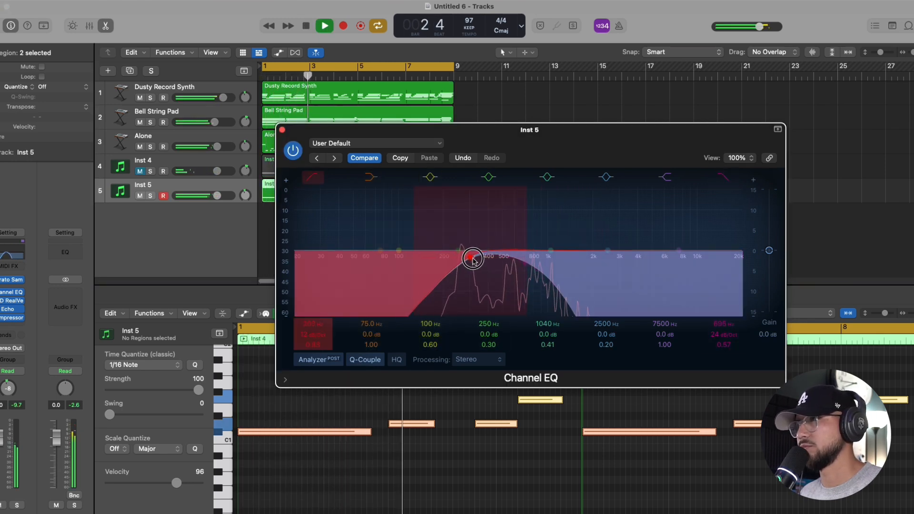
left_click_drag(540, 268, 542, 262)
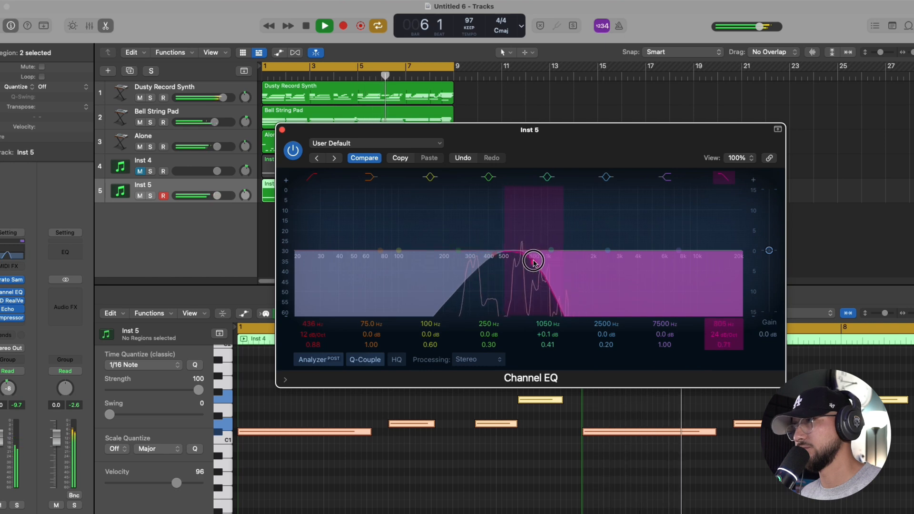
left_click_drag(534, 262, 533, 262)
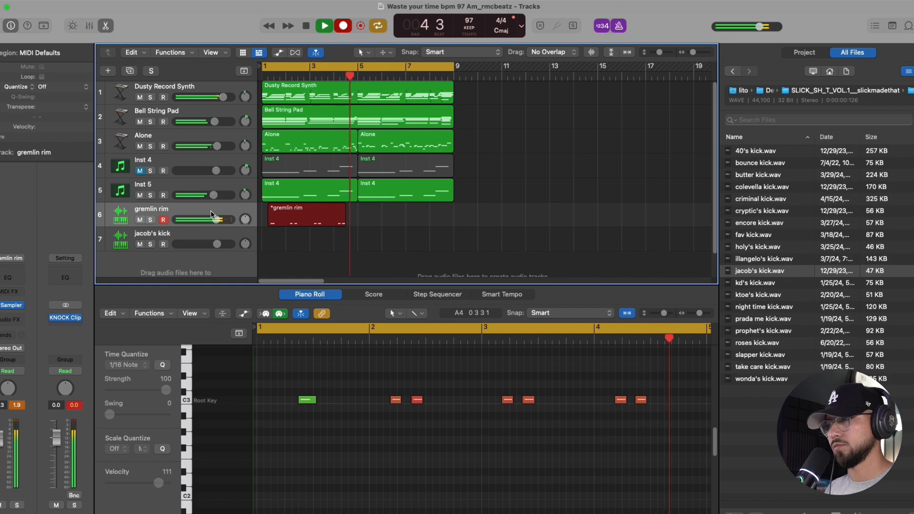
Move the last gremlin rim note closer to the end of bar 4 and repeat the region from bar 5.
key("space")
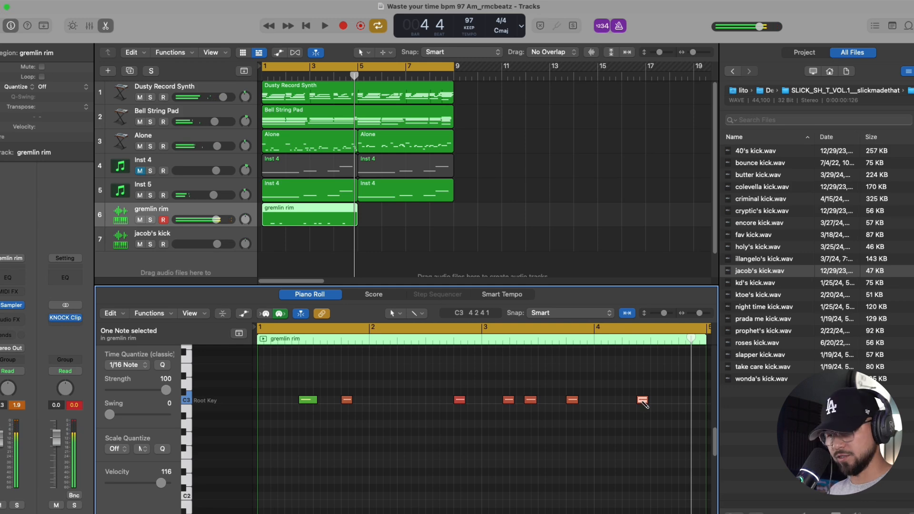
left_click_drag(643, 403, 683, 405)
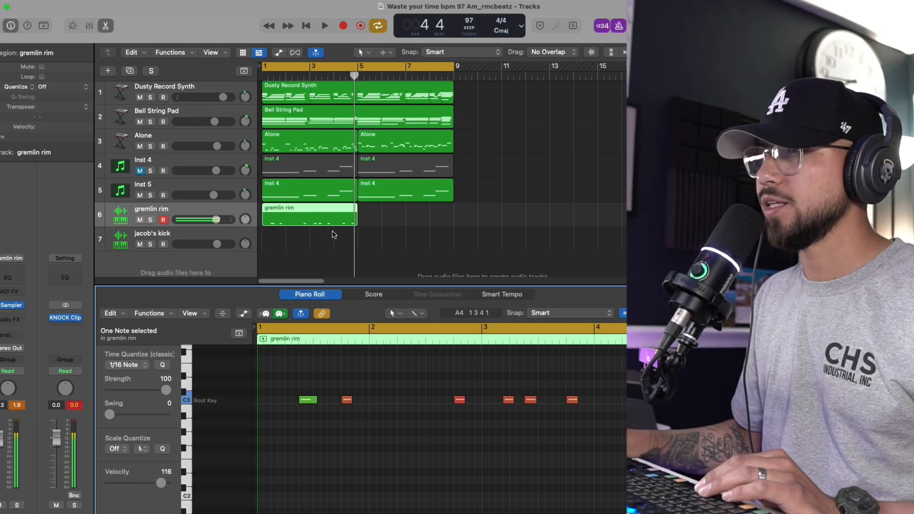
key("super+r")
key("super+z")
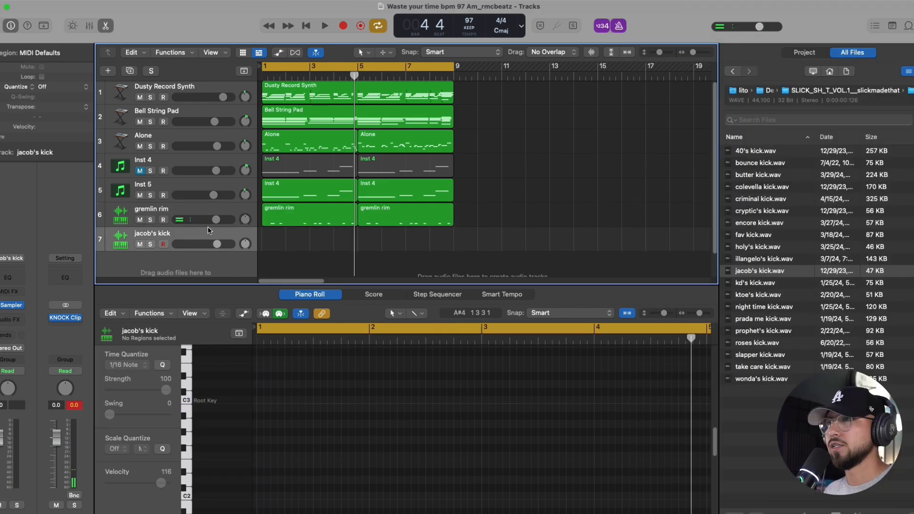
left_click(213, 217)
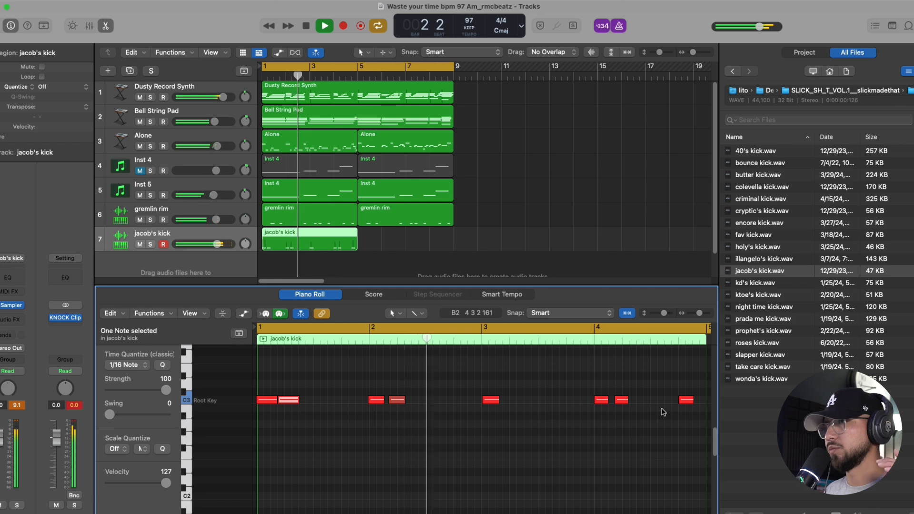
Raise the velocity of the softer kick note in bar 2 and repeat the jacob's kick region from bar 5.
key("space")
key("a")
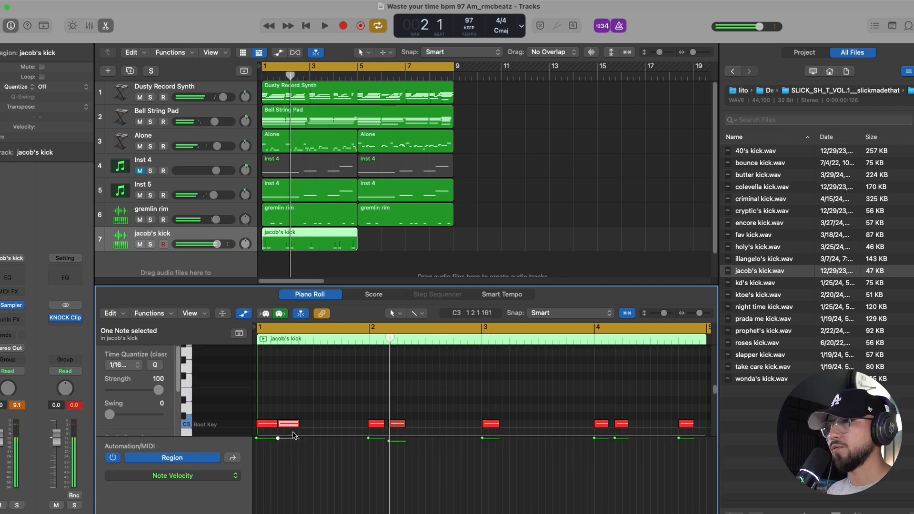
left_click_drag(402, 442, 402, 435)
left_click(615, 430)
left_click(674, 443)
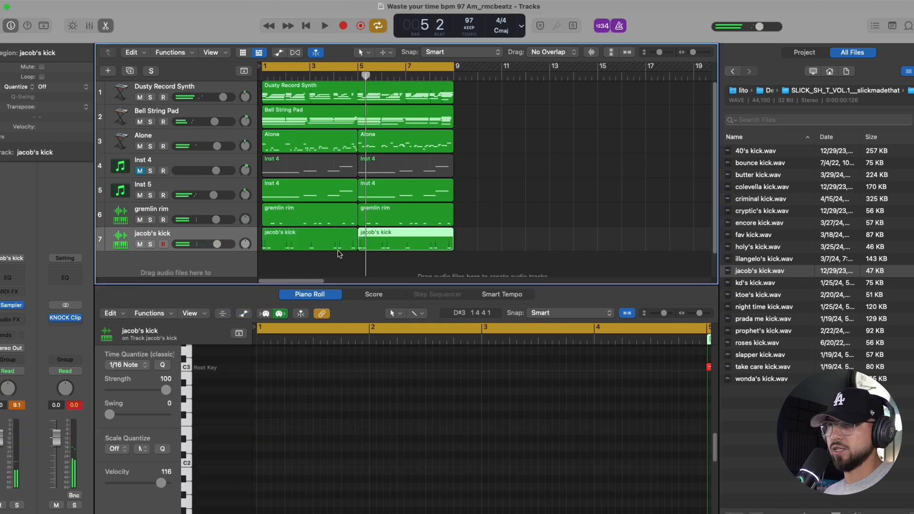
left_click(336, 245)
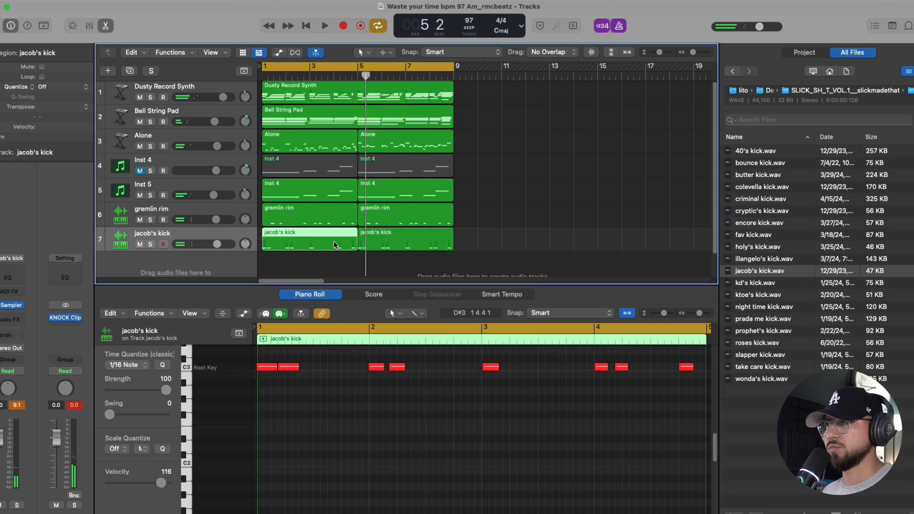
left_click(381, 242)
left_click(283, 242)
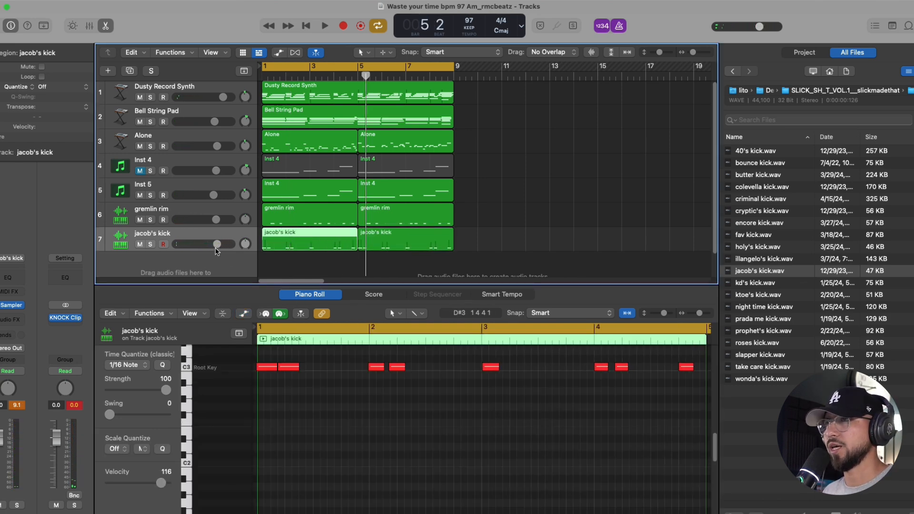
Audition percussion samples from the SLICK_SH_T_VOL.1 kit and load got wings perc onto a new track.
left_click(788, 91)
double_click(759, 211)
left_click(761, 187)
left_click(759, 176)
left_click(756, 163)
left_click(763, 271)
left_click(772, 283)
left_click(764, 294)
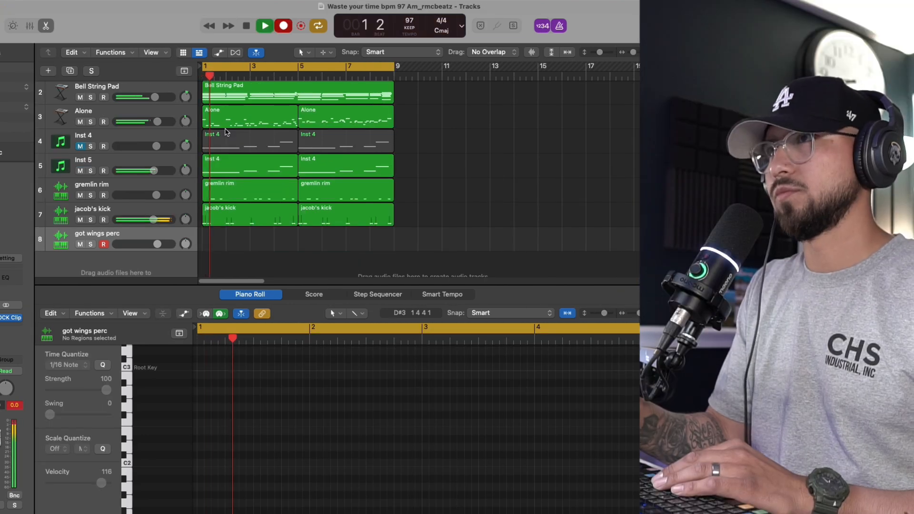
Record one got wings perc hit in the second half of each of bars 1 to 4 and repeat the region from bar 5.
key("a")
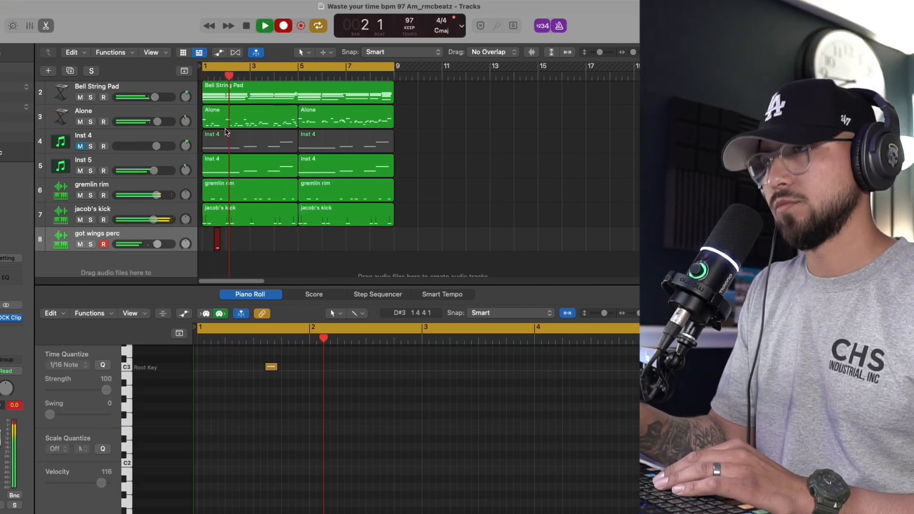
key("a")
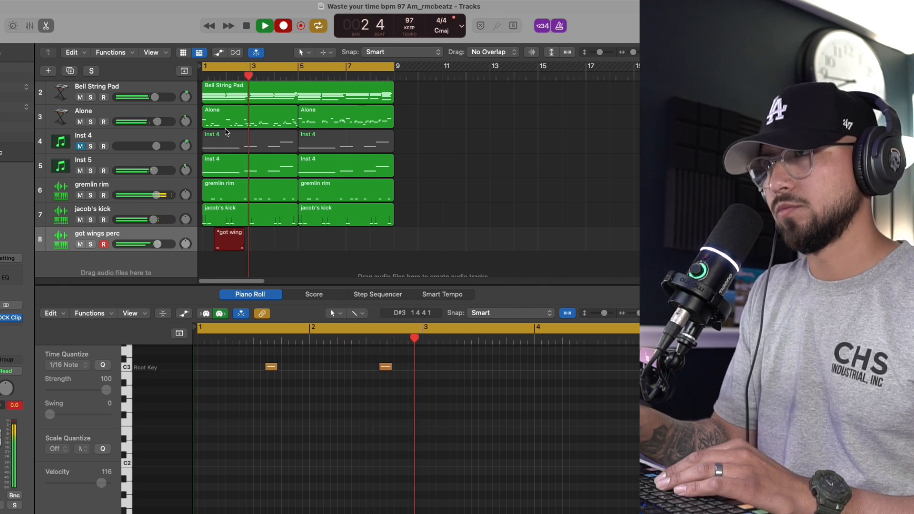
key("a")
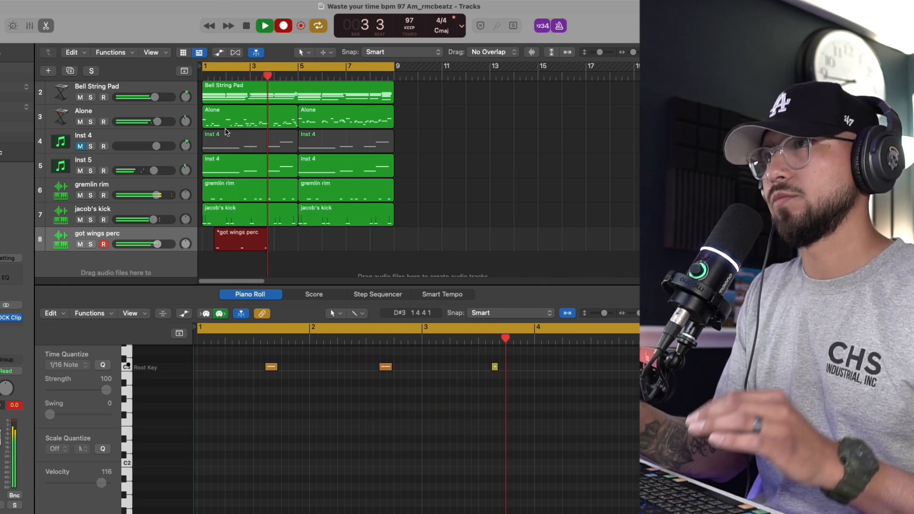
key("a")
key("space")
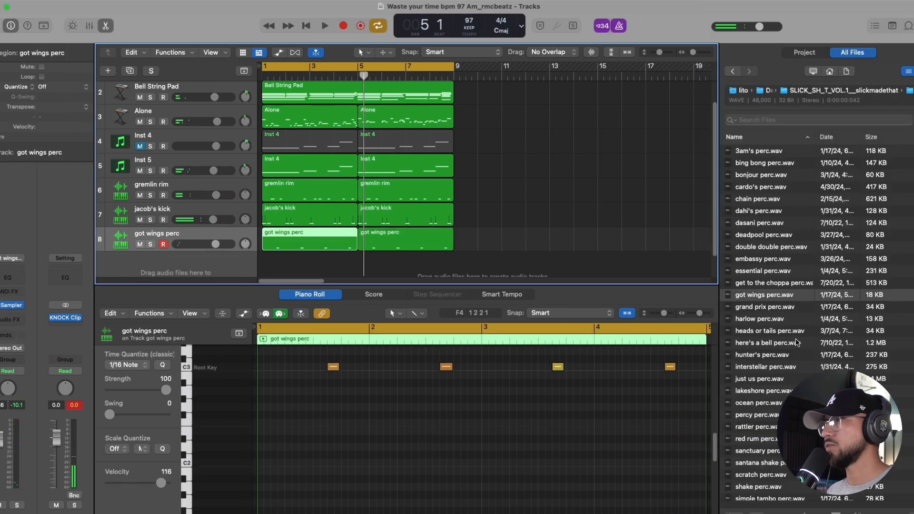
Audition more percussion samples from the kit and load harlow perc onto a new track.
left_click(770, 306)
left_click(771, 319)
left_click(769, 309)
left_click_drag(771, 321, 219, 196)
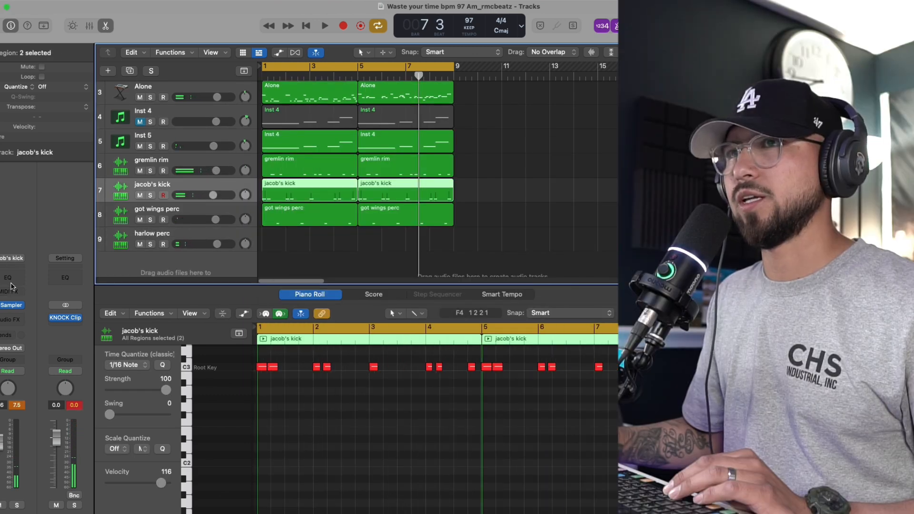
Add a Channel EQ to jacob's kick with a 3.2 dB boost at 102 Hz, Q 1.00, and enable the 20 Hz low cut.
left_click(11, 284)
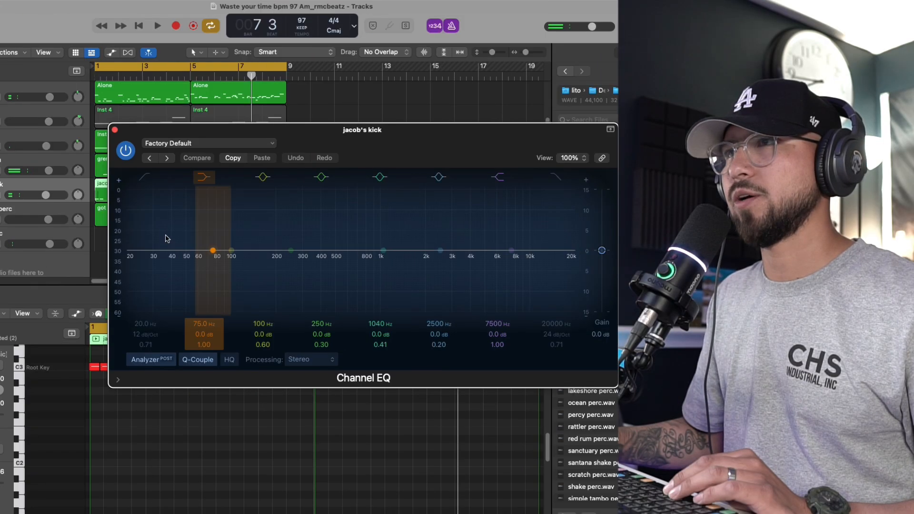
left_click_drag(385, 251, 385, 245)
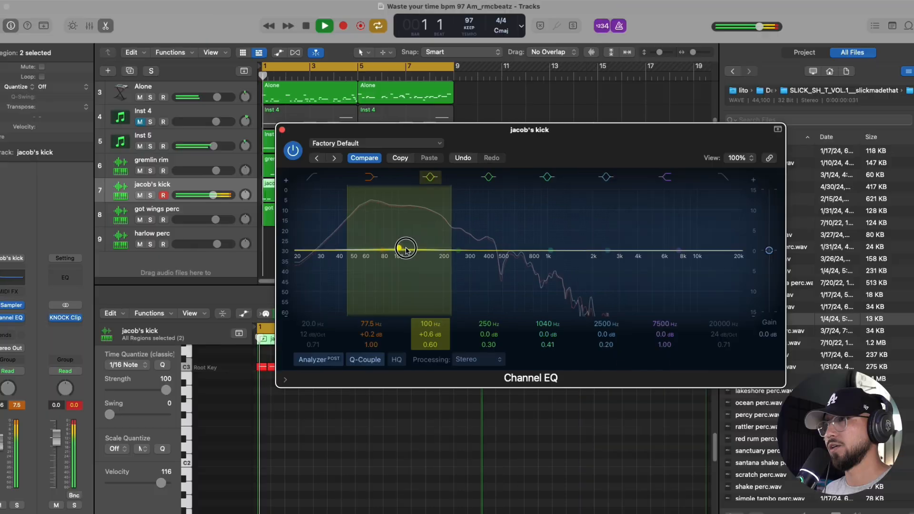
left_click_drag(403, 247, 405, 239)
left_click_drag(431, 343, 430, 340)
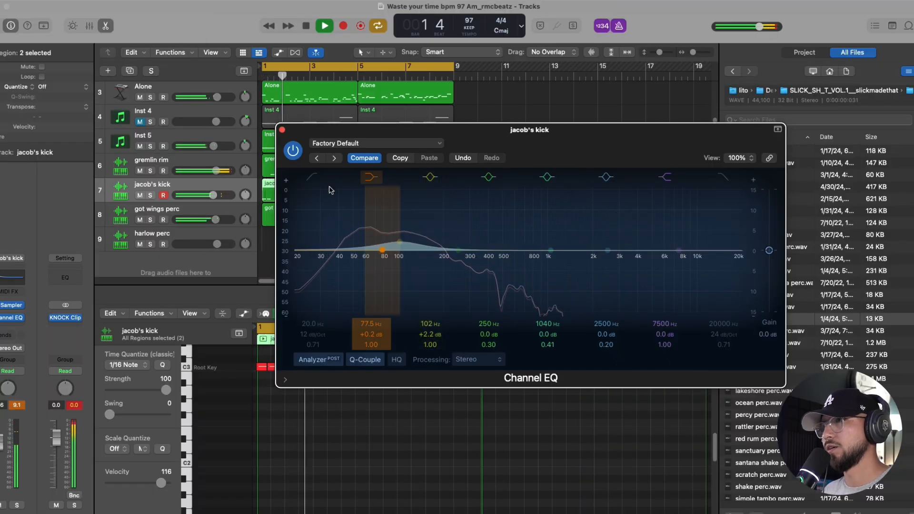
left_click(296, 263)
left_click_drag(400, 242, 401, 237)
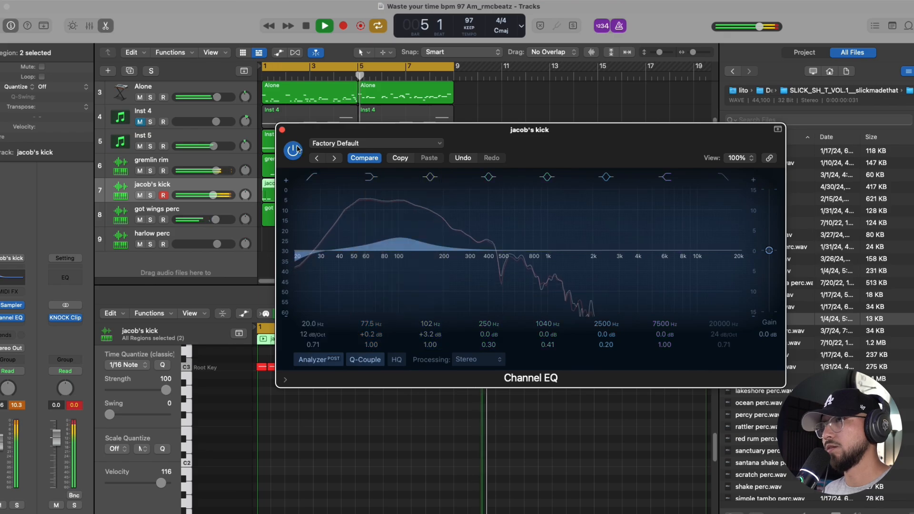
left_click(282, 130)
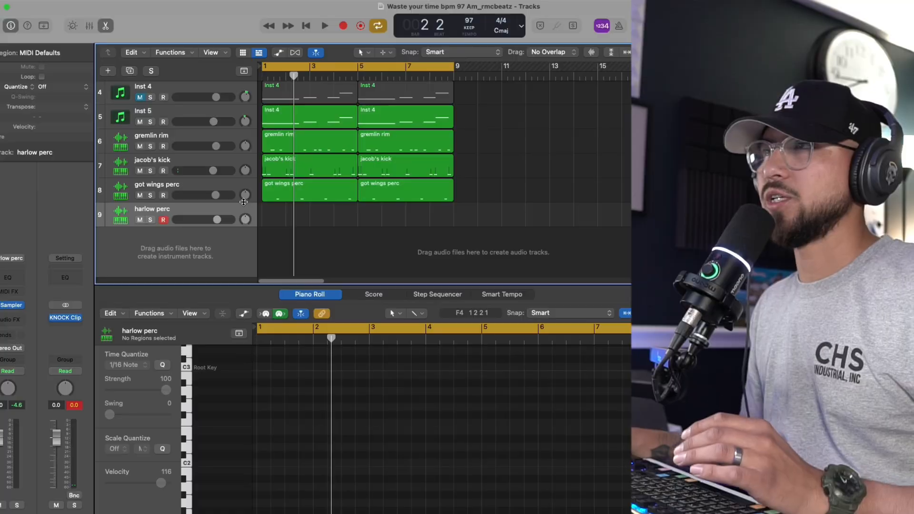
left_click_drag(442, 221, 274, 144)
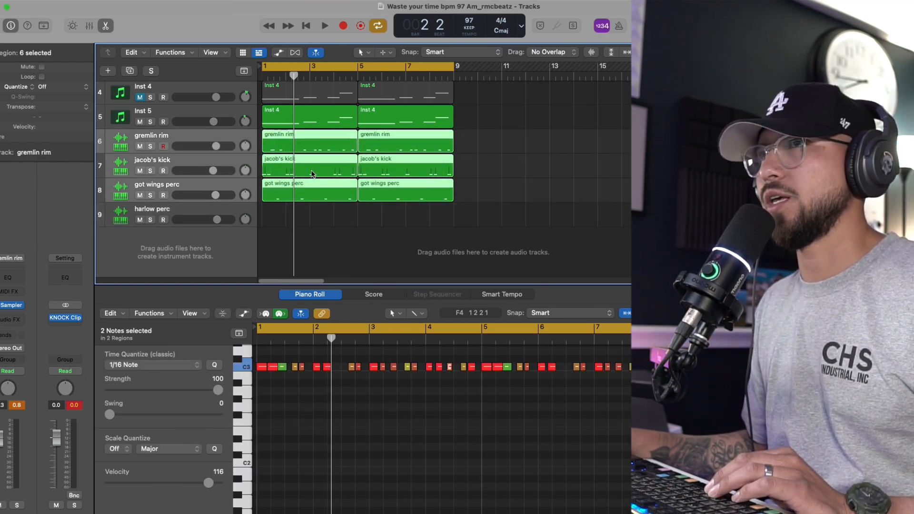
left_click(357, 210)
left_click(303, 184)
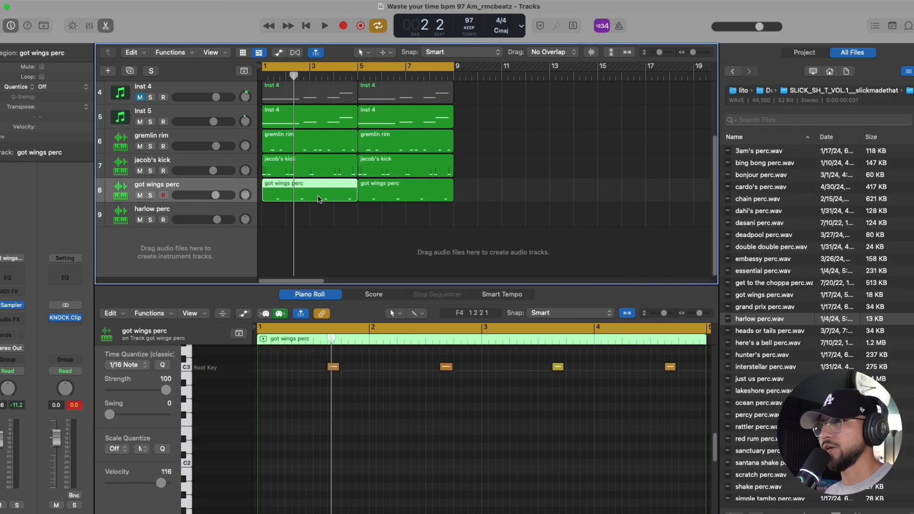
left_click(384, 202)
left_click(346, 199)
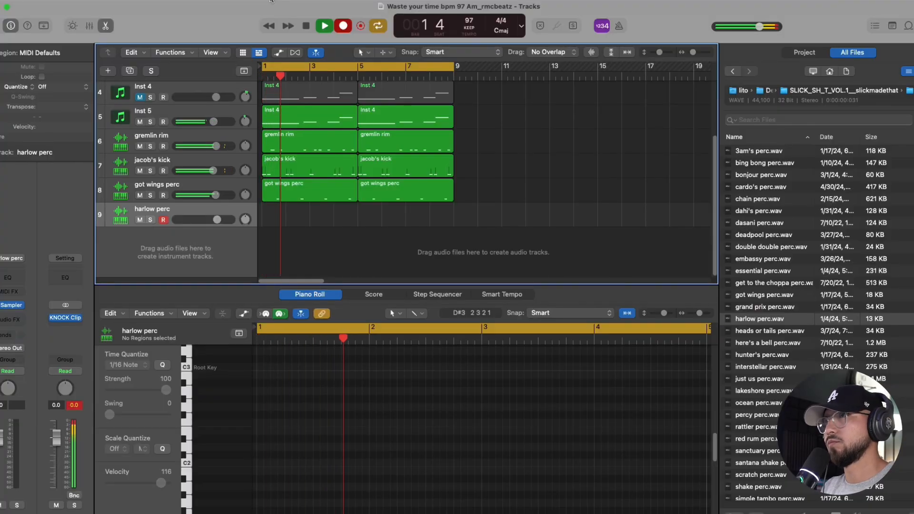
Record harlow perc hits near the ends of bars 1 and 3, extend the region to four bars and repeat it from bar 5.
key("r")
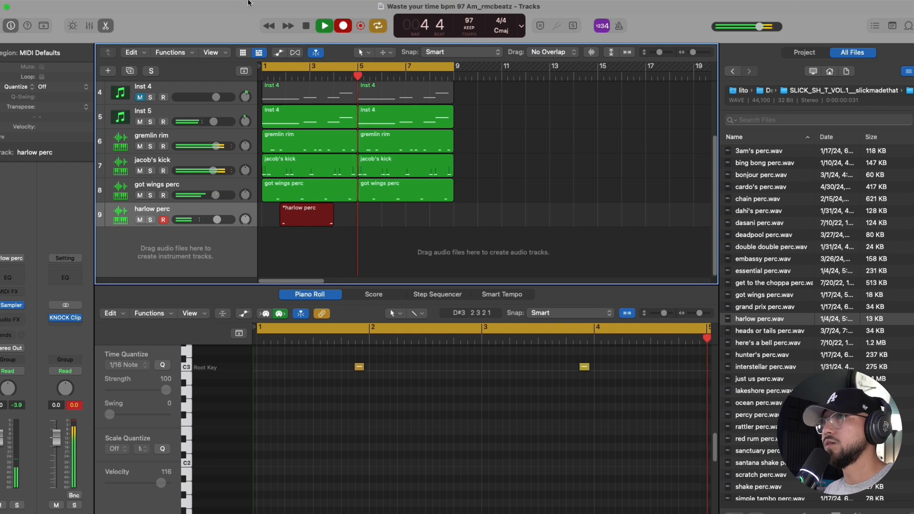
key("space")
left_click_drag(330, 225, 357, 222)
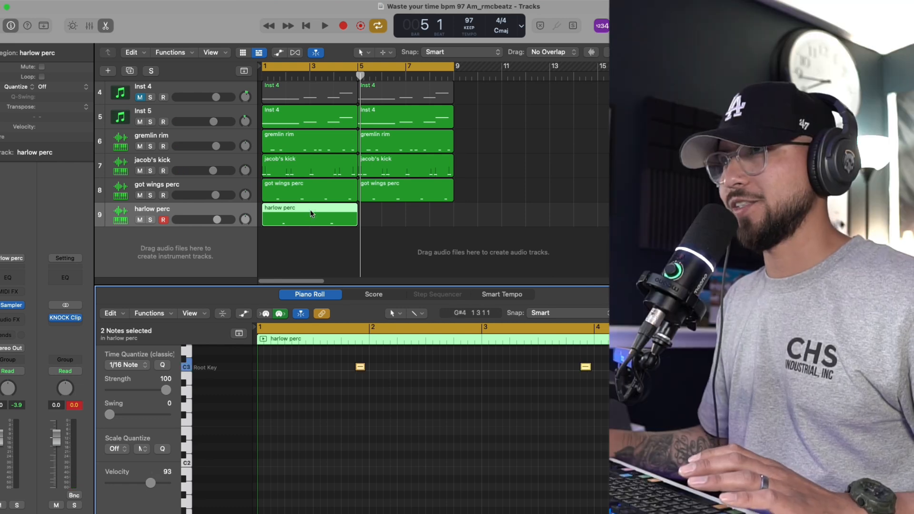
left_click(311, 210)
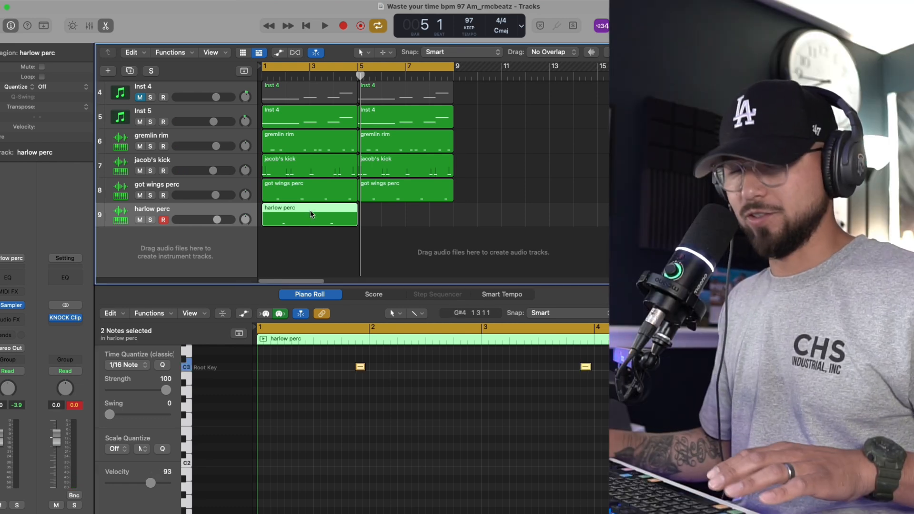
key("super+r")
left_click(295, 217)
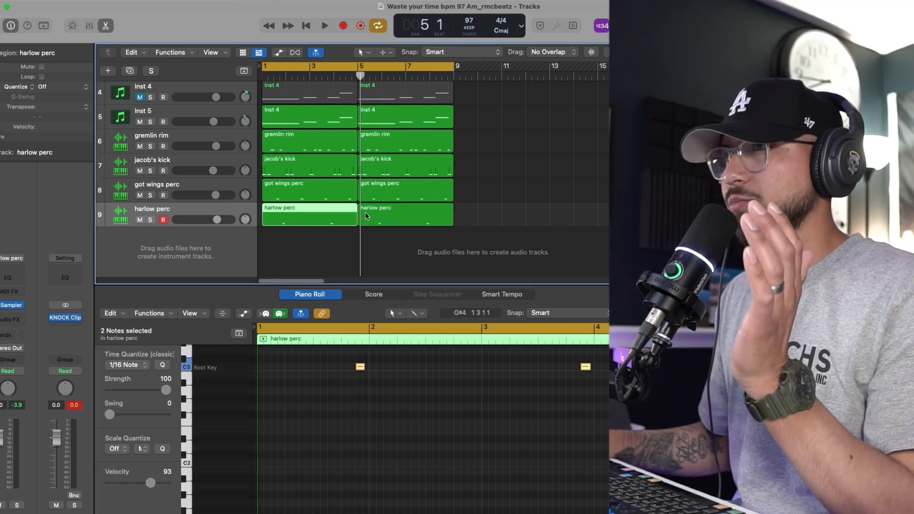
Pan the got wings perc and harlow perc tracks off-centre.
left_click(213, 219)
left_click_drag(214, 221, 245, 197)
left_click_drag(245, 196, 245, 204)
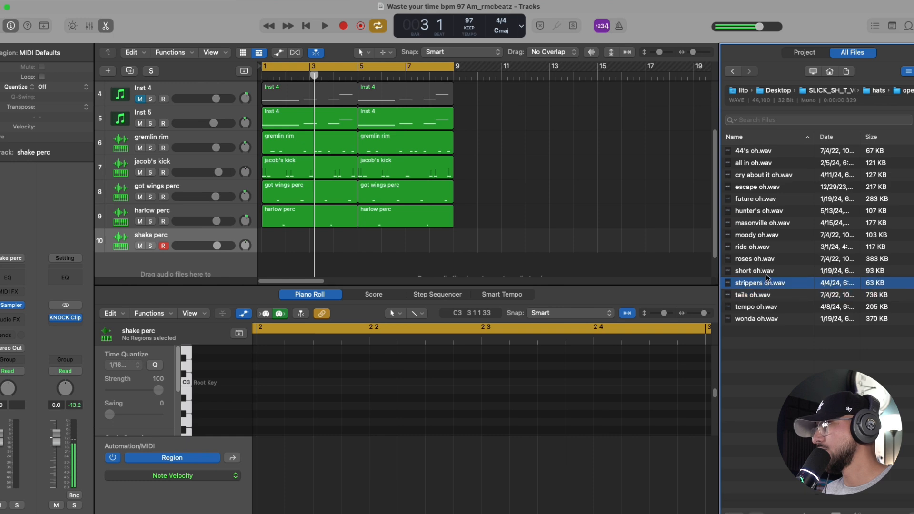
Replace shake perc with the strippers oh sample and record open-hat hits late in bars 1 and 3, repeated from bar 5.
left_click_drag(623, 281, 236, 231)
left_click(204, 235)
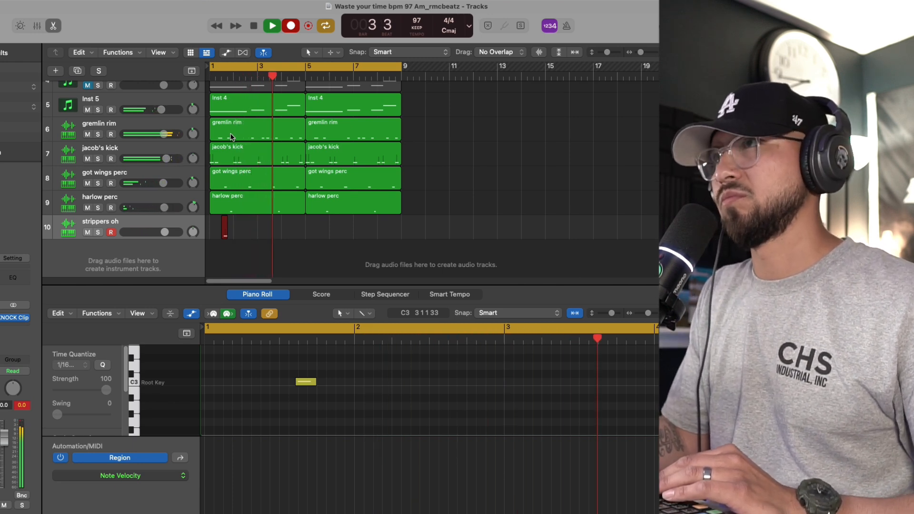
key("space")
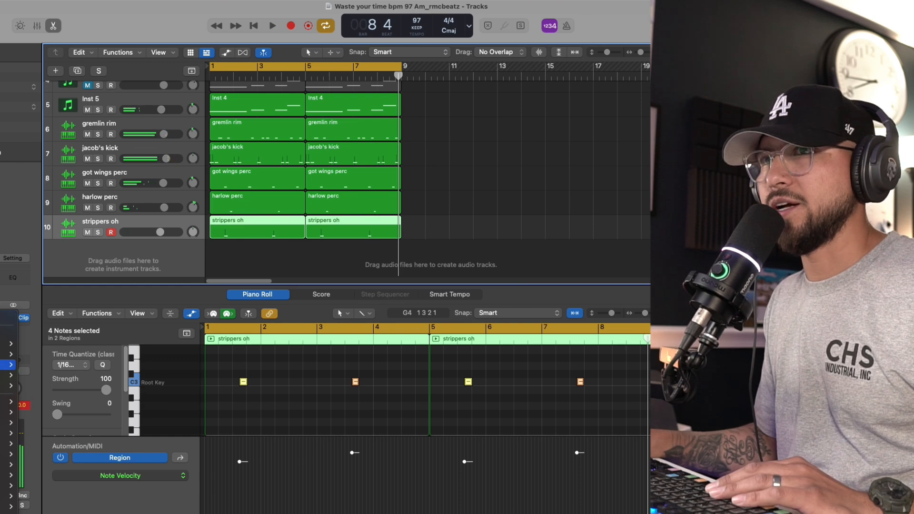
Add an Echo to the strippers oh track with 1/8 note, 64% feedback and 36% wet, and adjust its volume during playback.
left_click(31, 376)
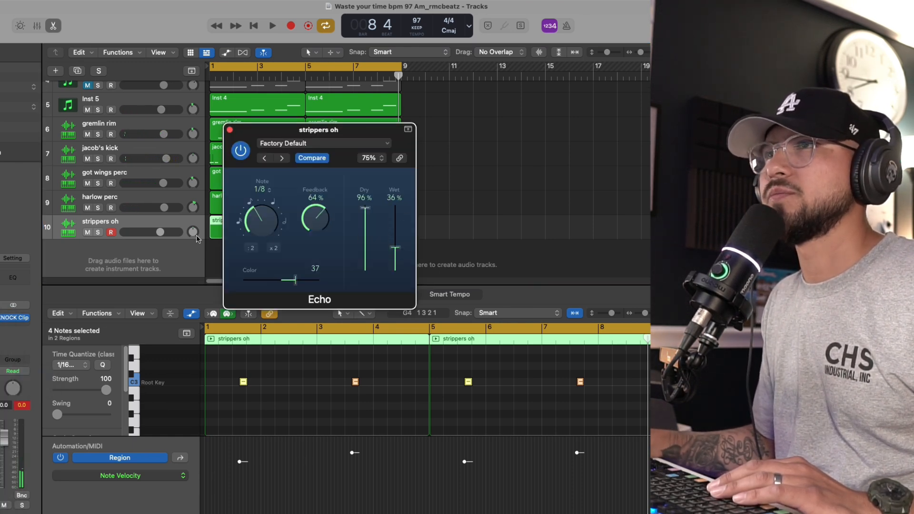
left_click(98, 232)
key("space")
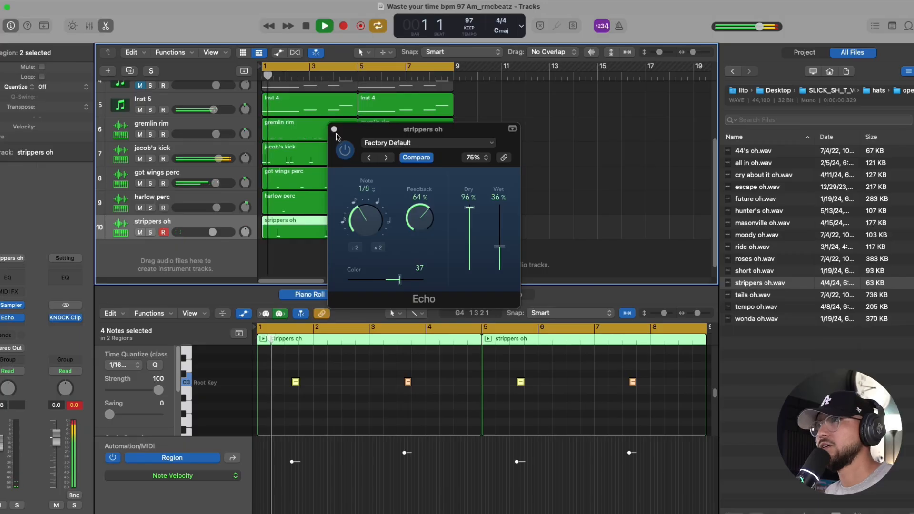
key("super+w")
key("s")
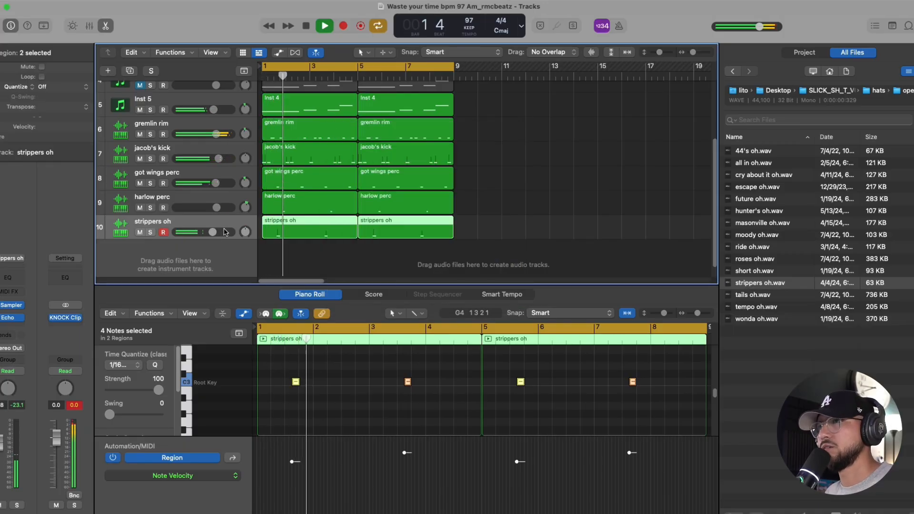
left_click_drag(214, 232, 213, 232)
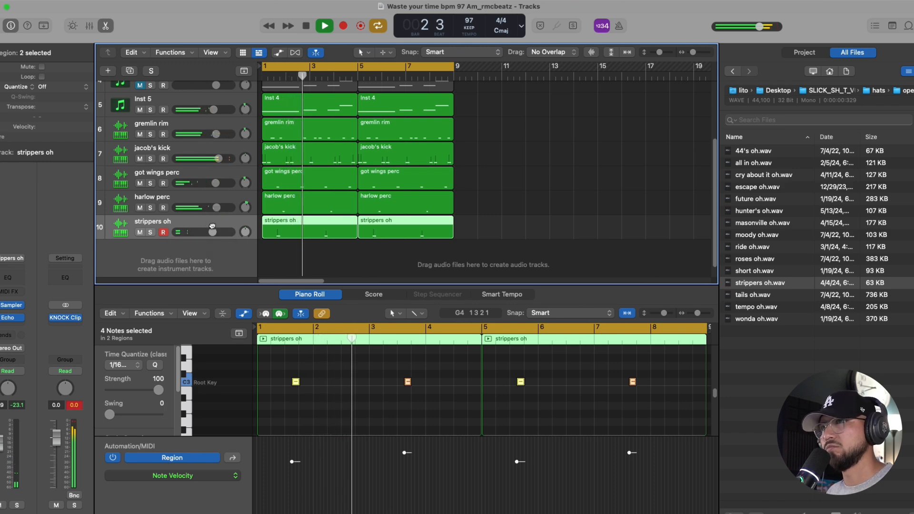
Load zap perc onto a new track, record a double hit in bar 2 and a hit ending bar 4, and repeat the four bars.
left_click(733, 71)
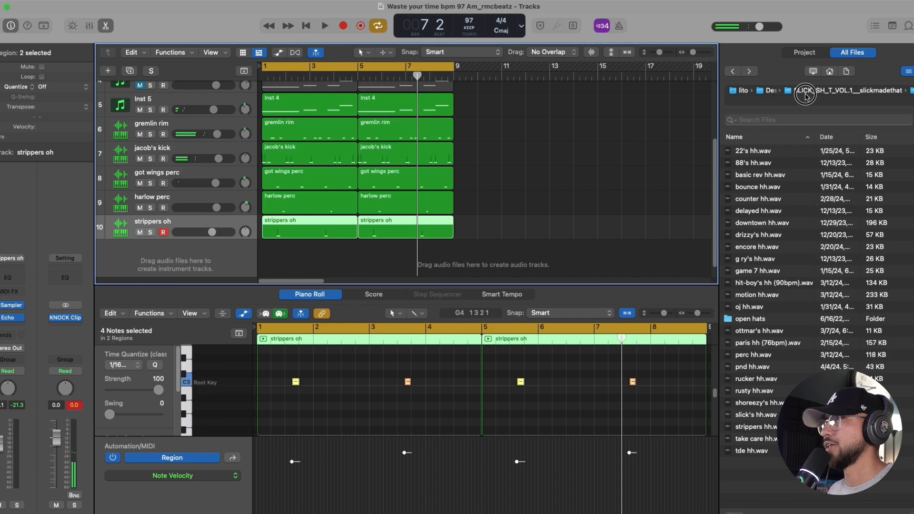
left_click(806, 93)
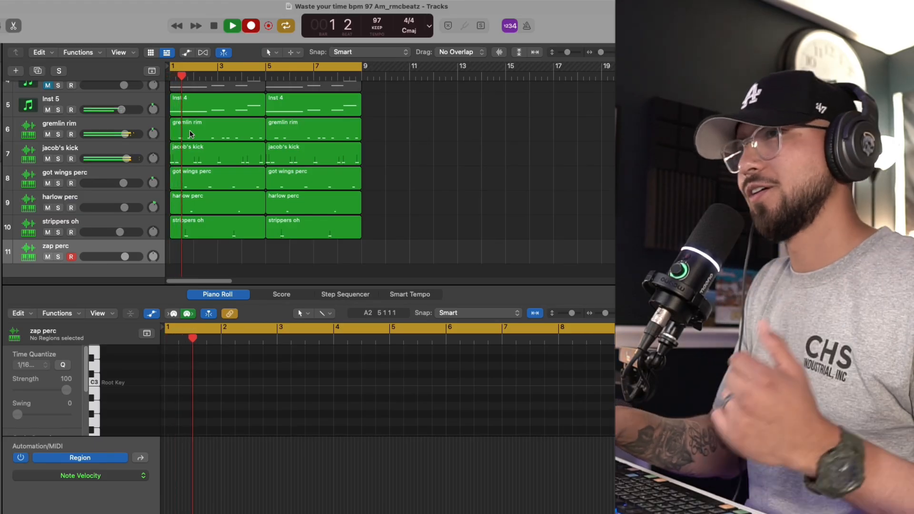
key("r")
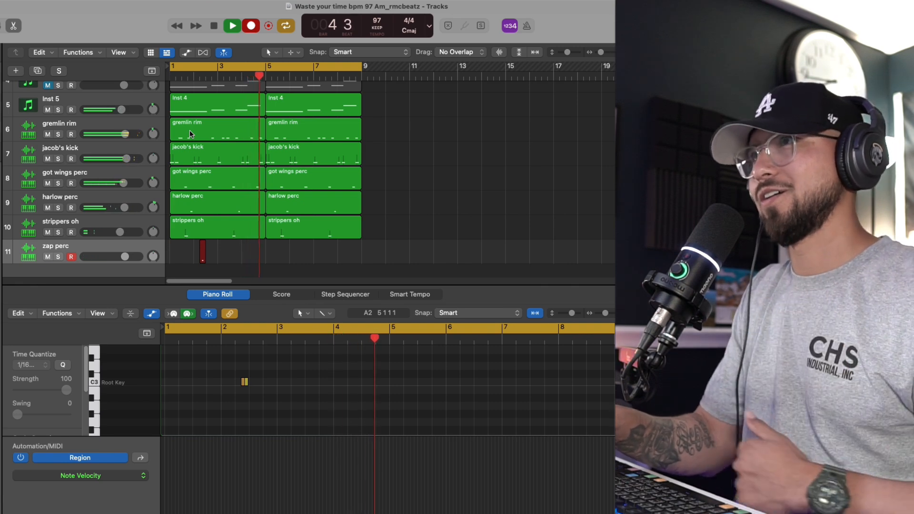
key("space")
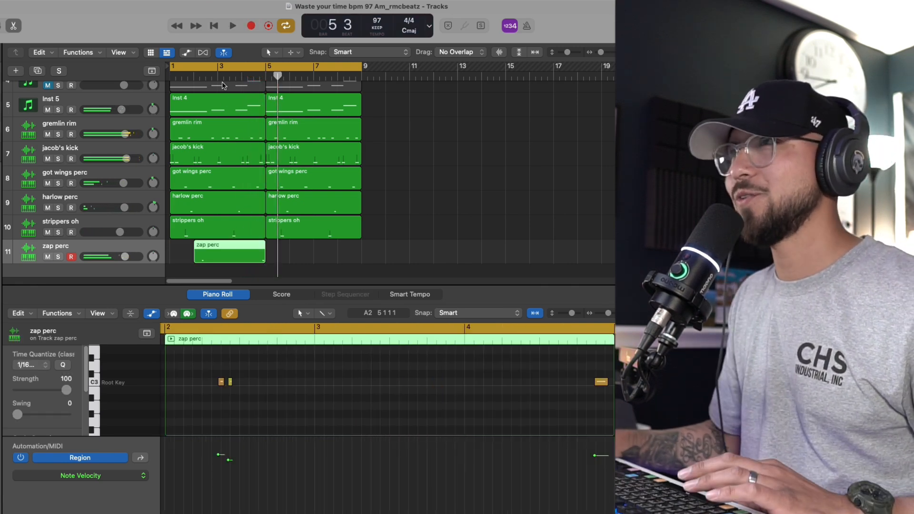
left_click(204, 258)
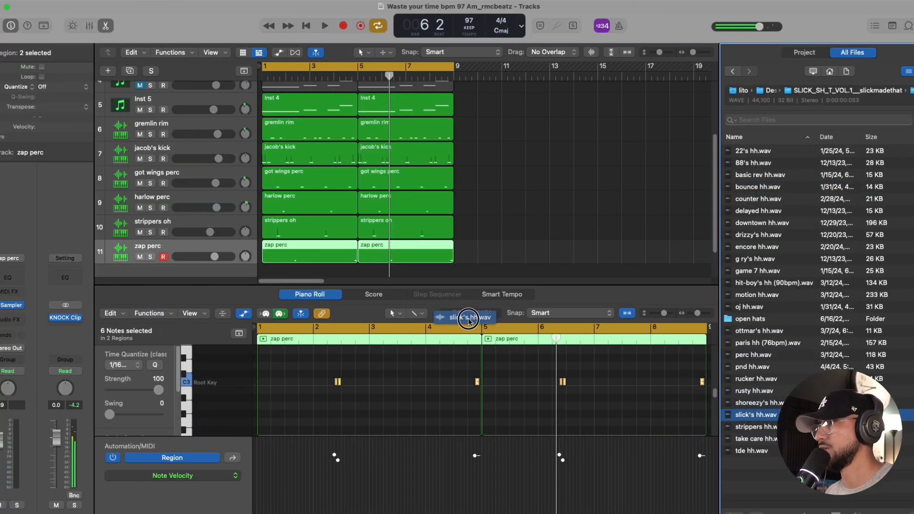
Load slick's hh onto a new track and record a syncopated hi-hat pattern across bars 1 to 4.
left_click_drag(220, 284, 178, 180)
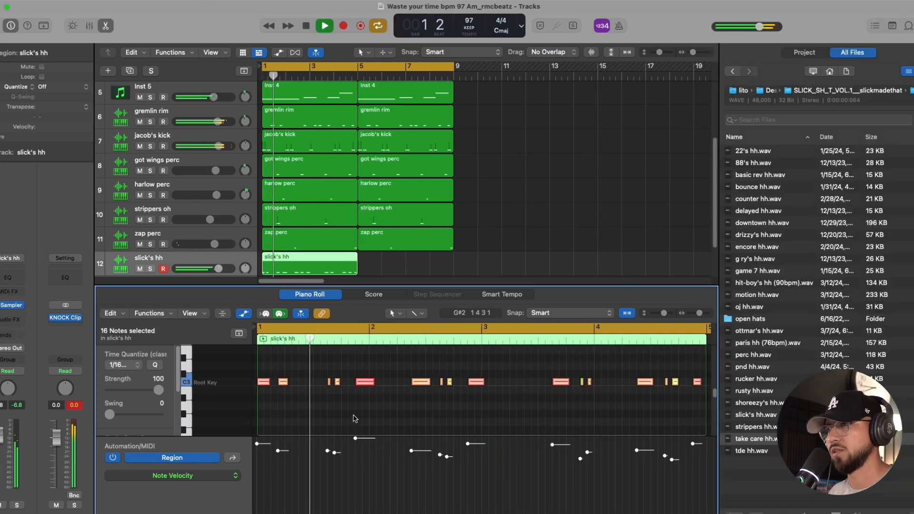
left_click(314, 403)
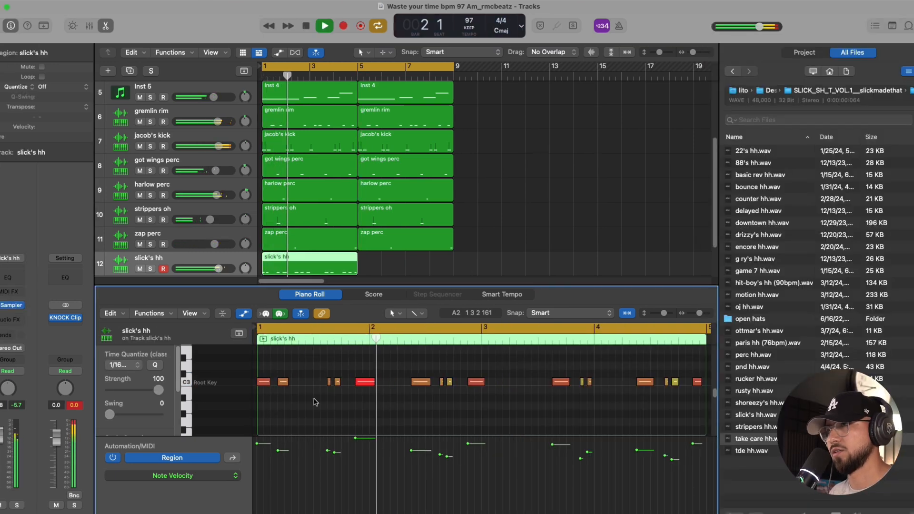
left_click(188, 259)
key("space")
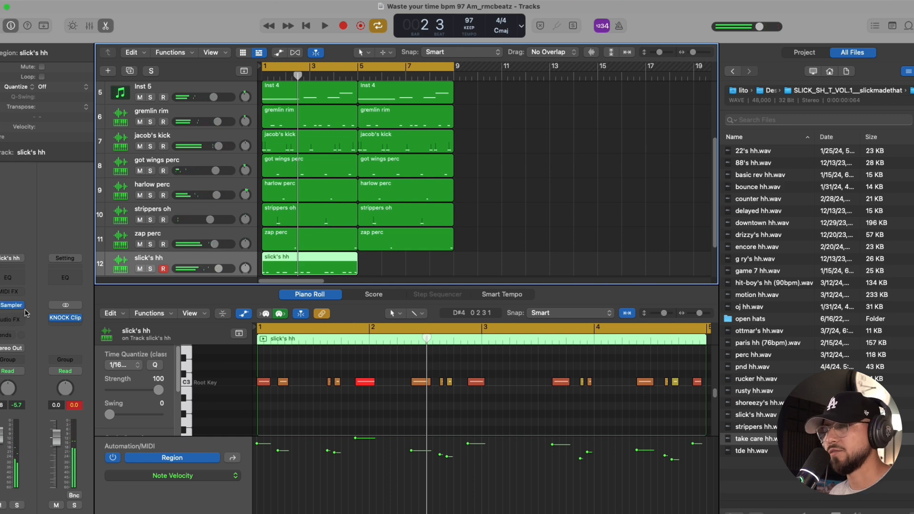
Add an Echo to the slick's hh track with 1/8 note, 64% feedback and 30% wet, and play it back.
left_click(21, 319)
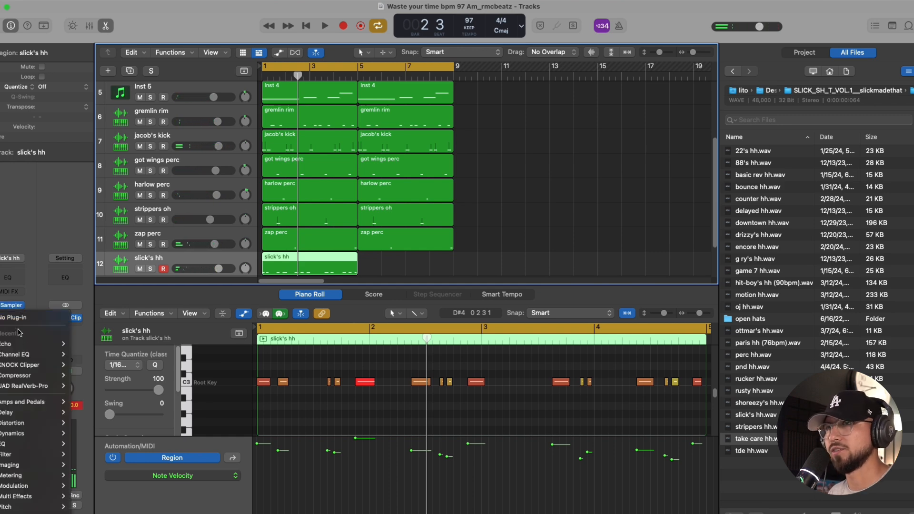
left_click(81, 344)
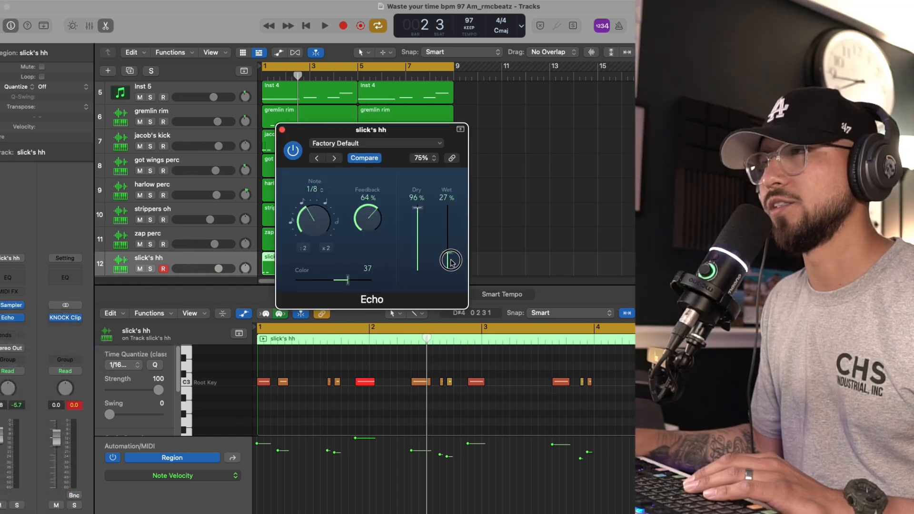
key("space")
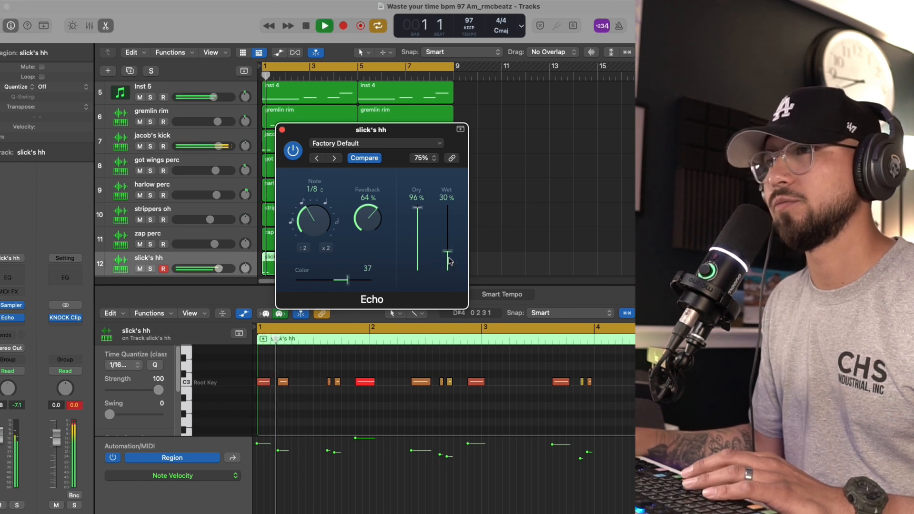
Fill the slick's hh pattern with extra hi-hat notes and swap the track's sample for g ry's hh.wav.
left_click(282, 130)
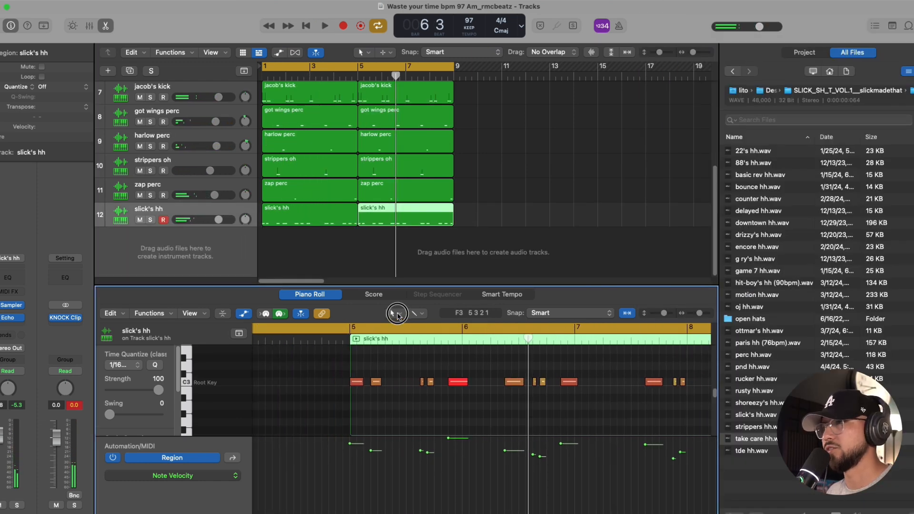
left_click(398, 314)
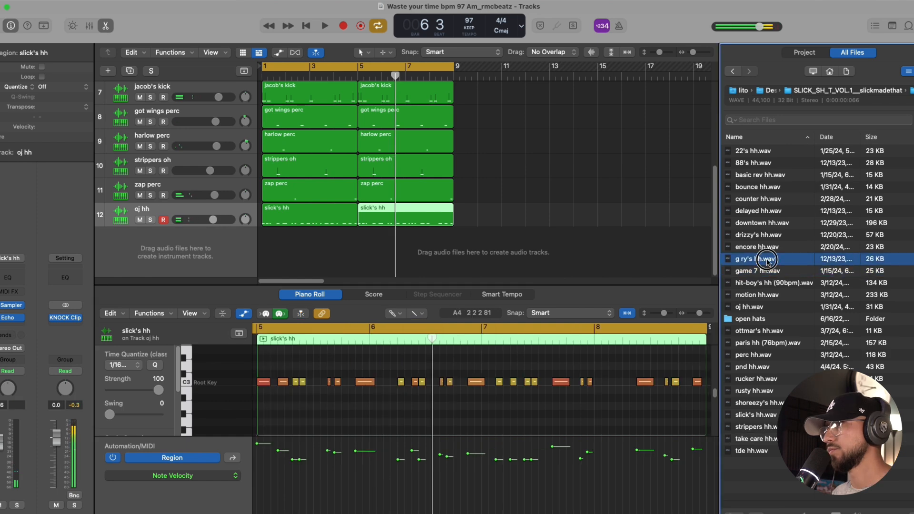
left_click_drag(767, 260, 350, 233)
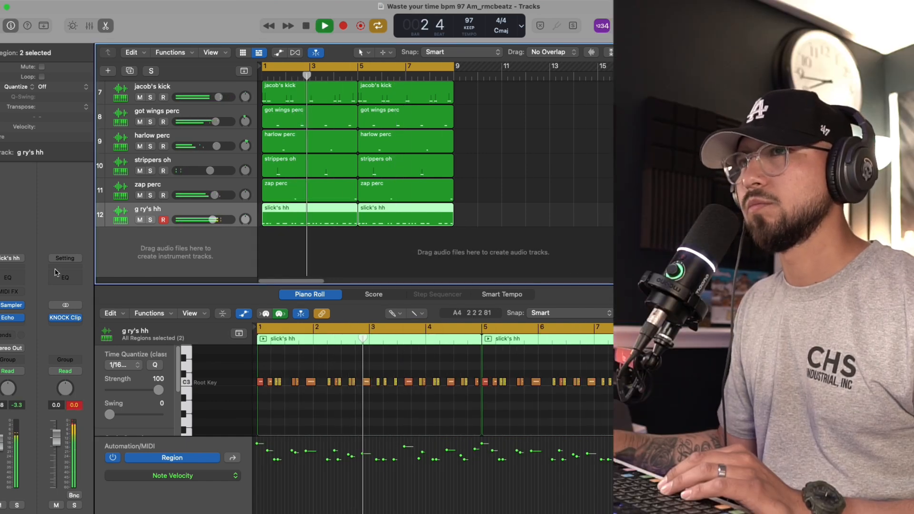
Add a Channel EQ to the g ry's hh track, cutting 3.6 dB at 7100 Hz and 1.5 dB at 4880 Hz, and audition it.
left_click(62, 273)
mouse_move(490, 253)
left_mouse_down()
mouse_move(467, 261)
mouse_move(490, 260)
left_mouse_up()
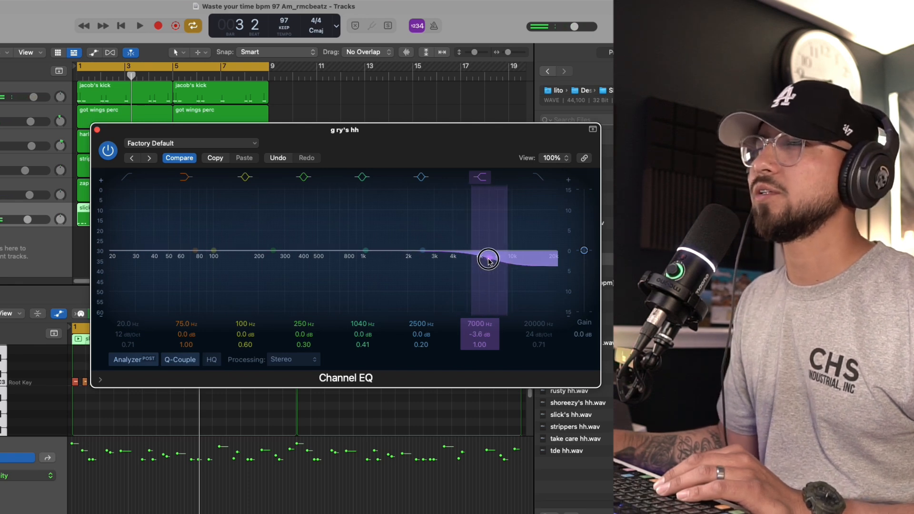
left_click_drag(423, 251, 469, 261)
key("space")
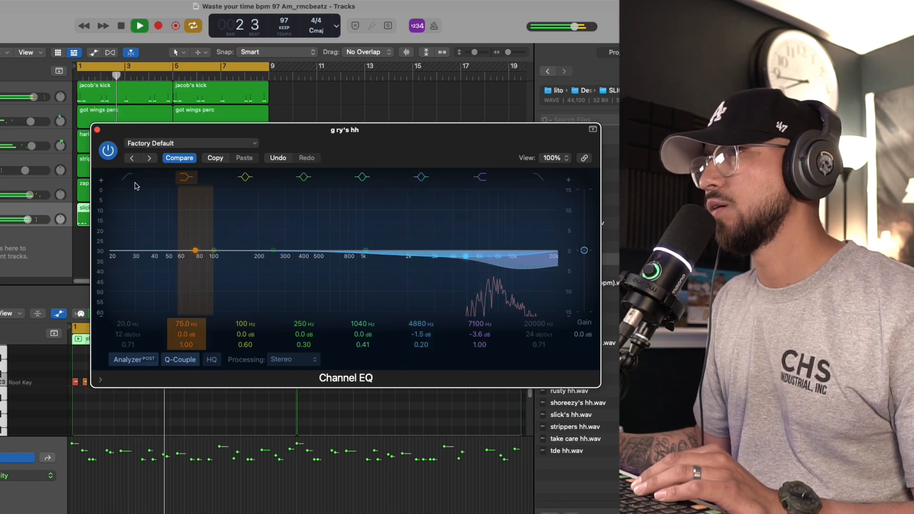
left_click(97, 129)
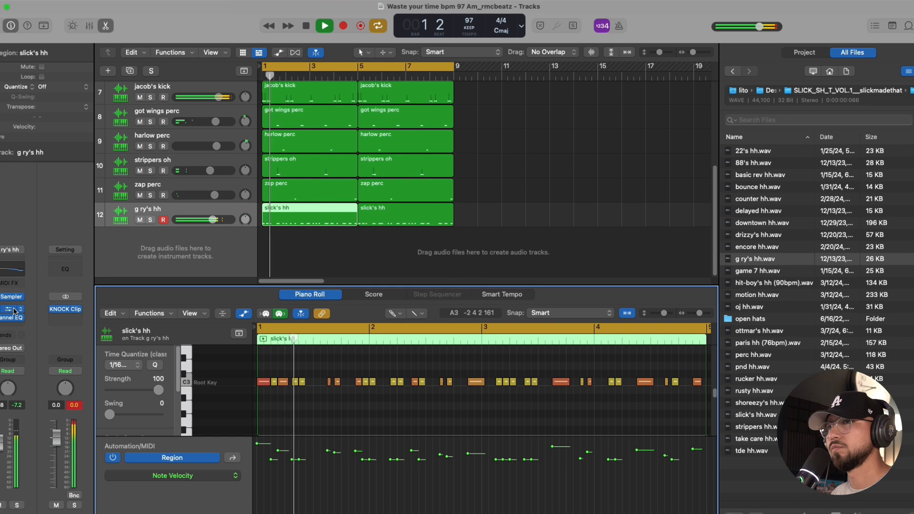
Add ValhallaVintageVerb to the g ry's hh track in Concert Hall mode, set the mix to 2.8%, and audition it.
left_click(8, 309)
left_click_drag(448, 262, 453, 271)
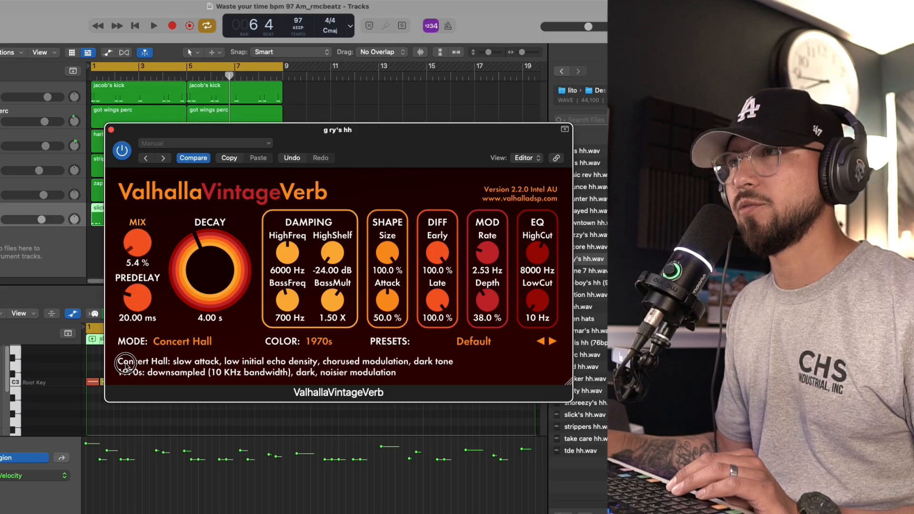
key("space")
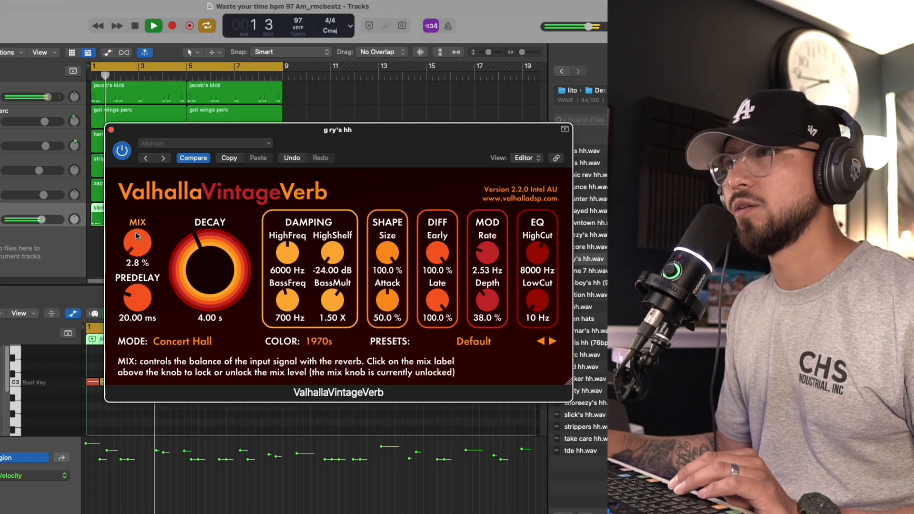
left_click(111, 130)
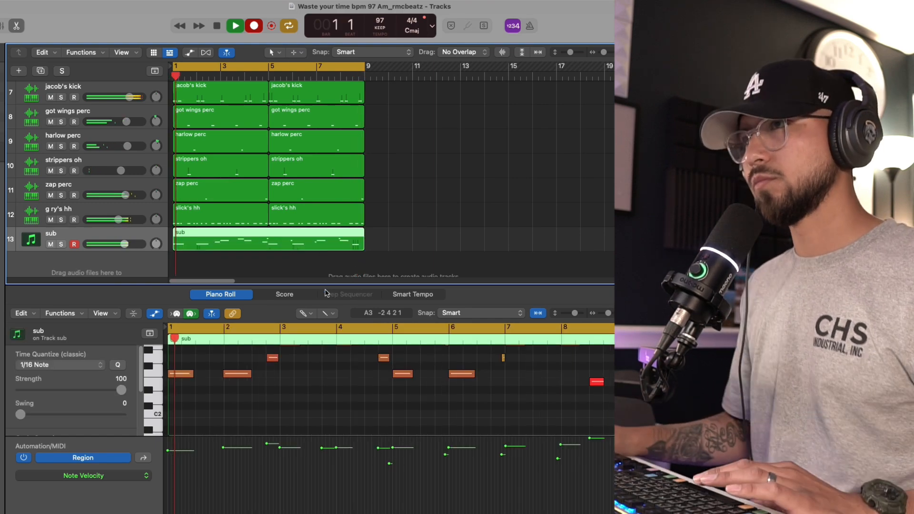
Select the recorded sub notes, then boost 189 Hz by 2.6 dB with Q 0.83 in the sub track's Channel EQ and fine-tune its low cut.
left_click(316, 394)
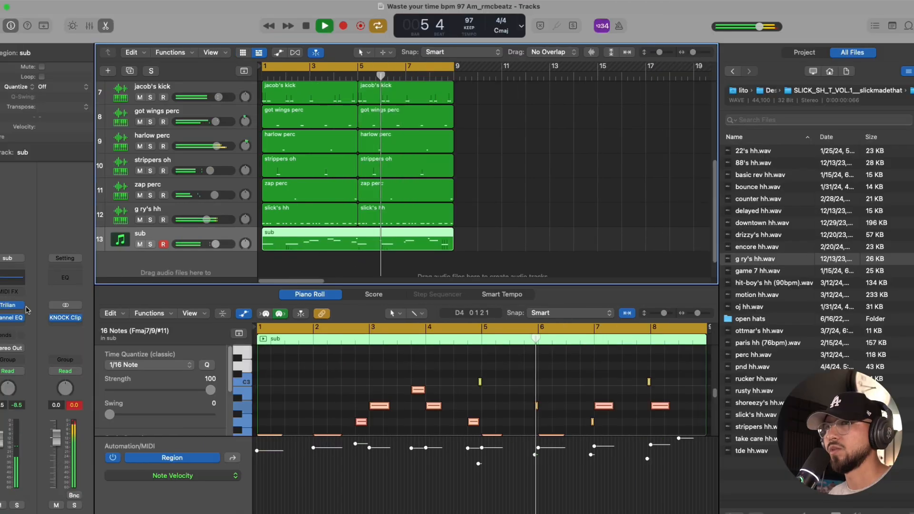
left_click(14, 318)
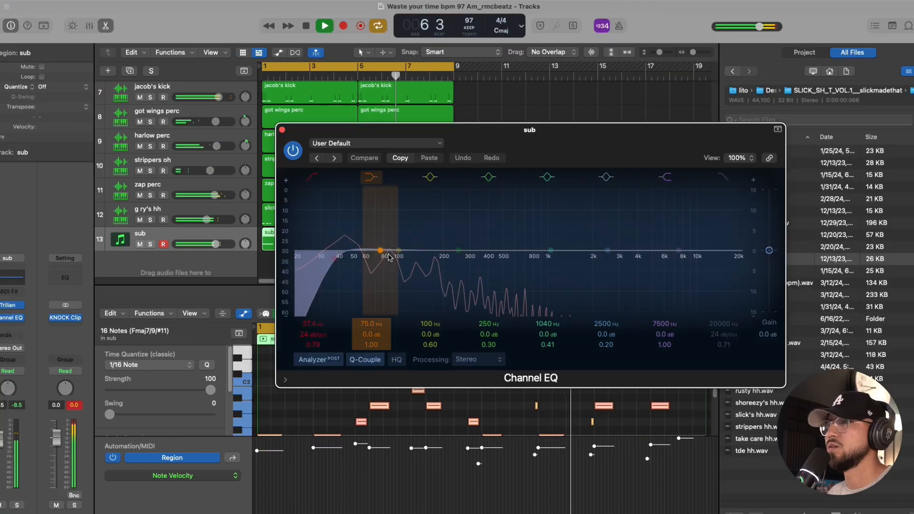
left_click(408, 248)
left_click_drag(409, 248, 439, 239)
left_click_drag(434, 346, 433, 336)
left_click_drag(446, 237, 444, 238)
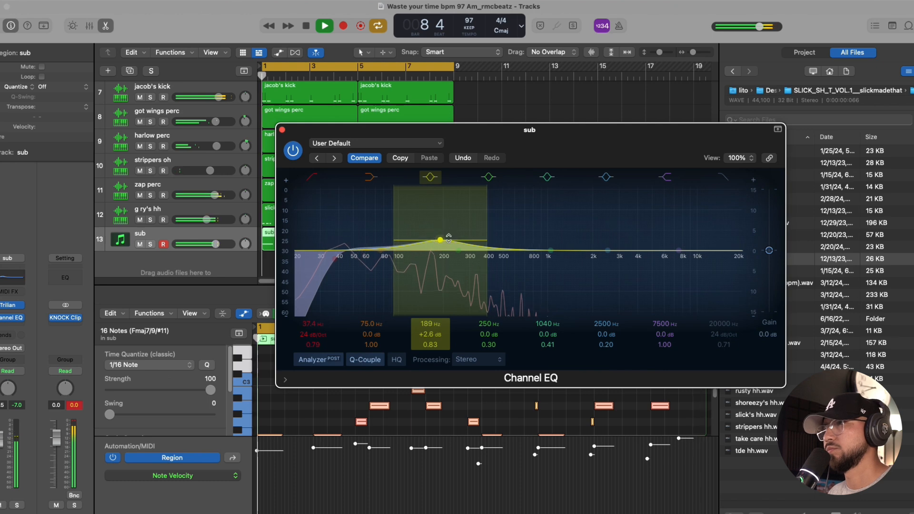
left_click_drag(331, 261, 330, 261)
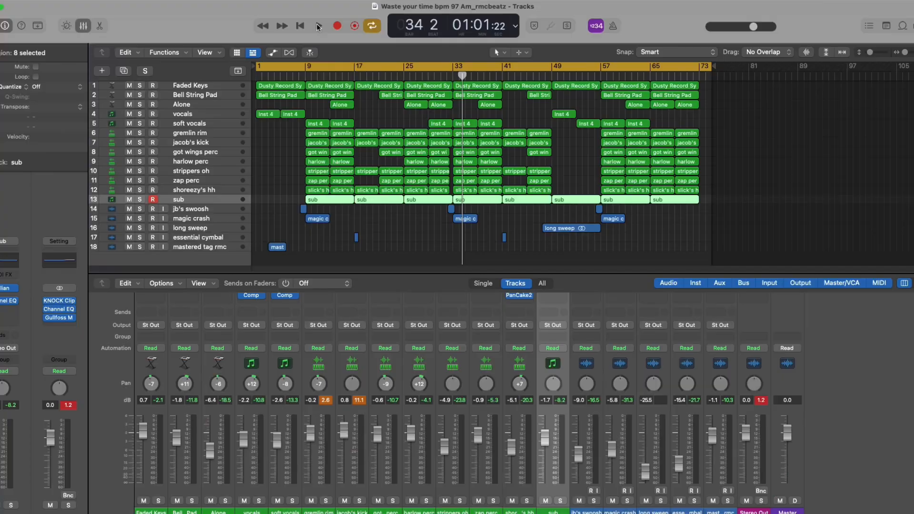
Play the full arrangement from bar 1 with all tracks and transition effects.
left_click(318, 27)
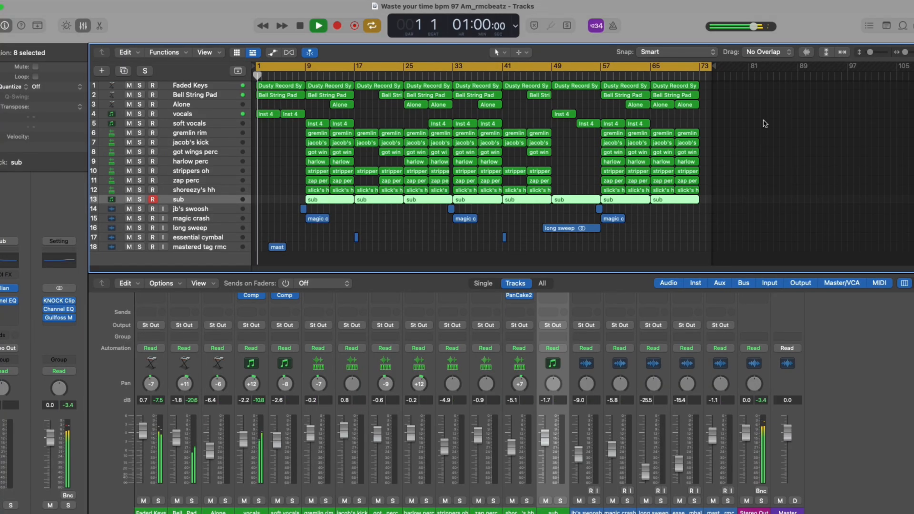